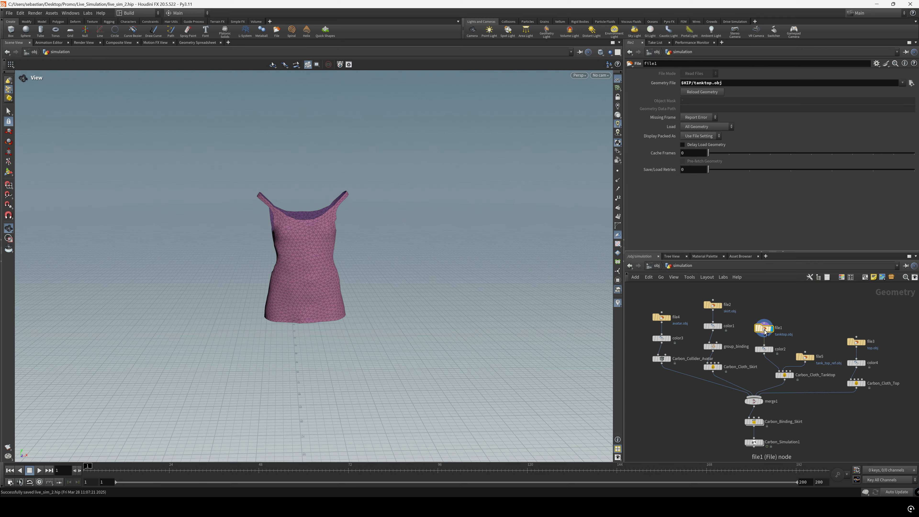
# Step: Show the avatar.obj file node as a wireframe template around the displayed tank top
pyautogui.scroll(4, 666, 333)
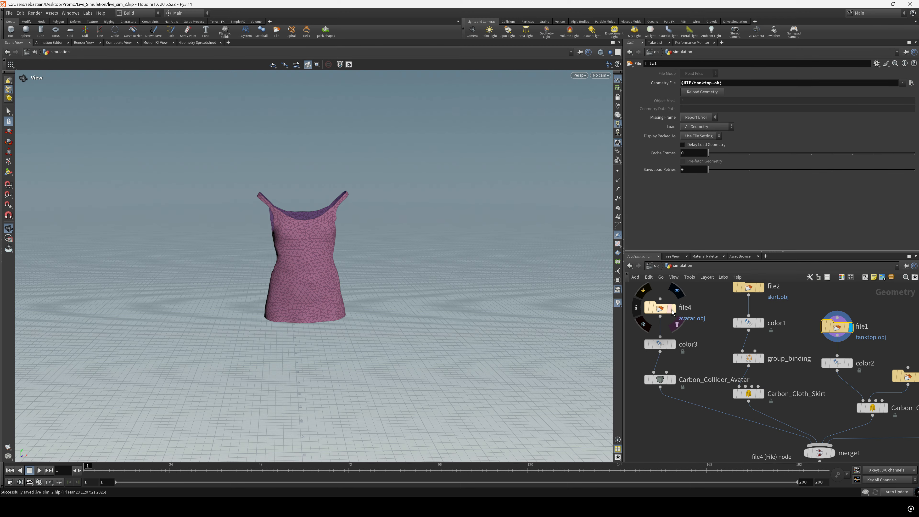
pyautogui.click(672, 312)
pyautogui.scroll(5, 396, 201)
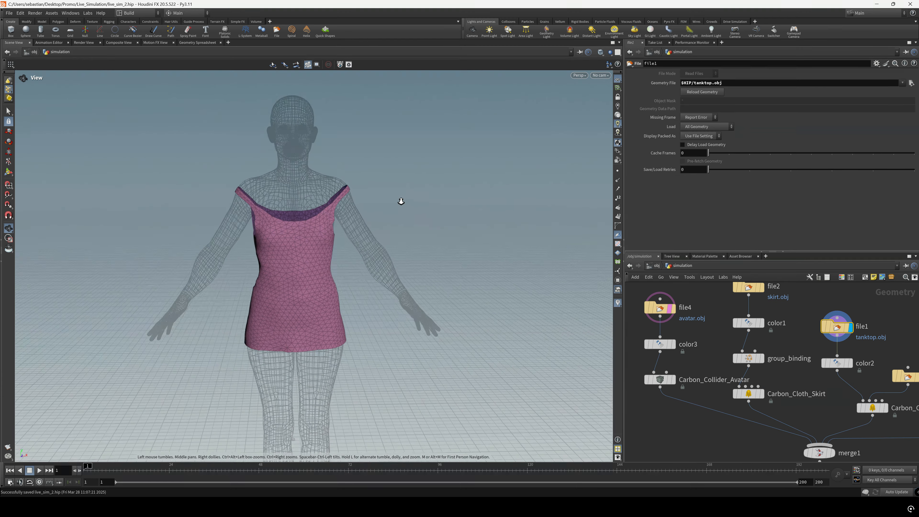
pyautogui.moveTo(387, 213); pyautogui.dragTo(245, 226)
pyautogui.moveTo(245, 226); pyautogui.dragTo(333, 211, button='right')
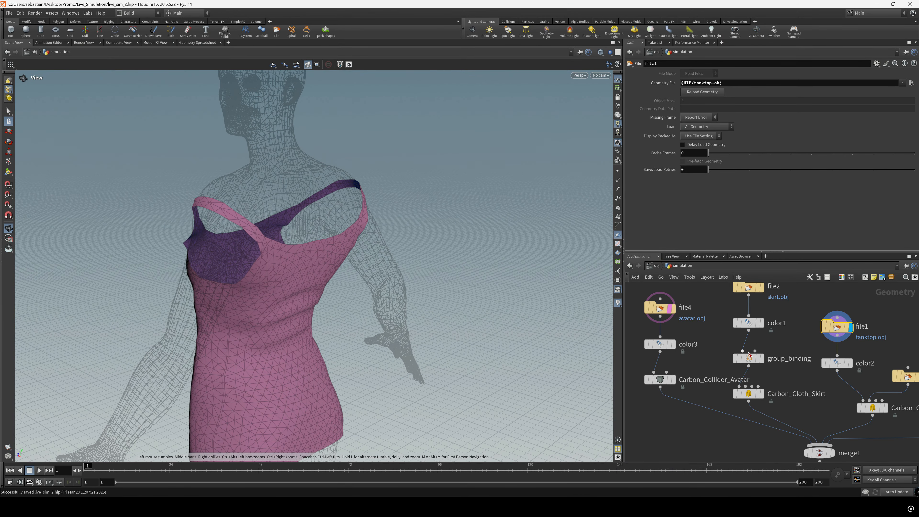
# Step: Show the top.obj file node as a template together with the tank top and avatar
pyautogui.scroll(-4, 765, 346)
pyautogui.moveTo(842, 351)
pyautogui.click(850, 357)
pyautogui.moveTo(392, 294); pyautogui.dragTo(313, 247)
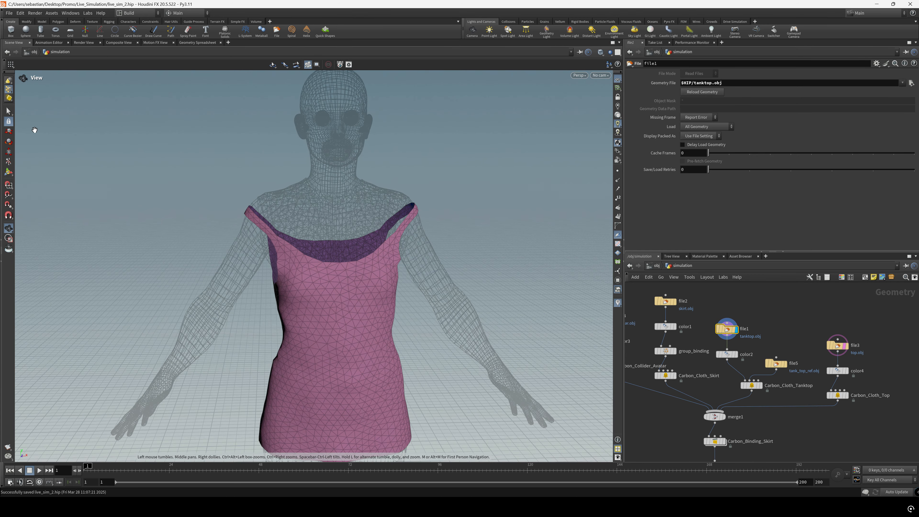
# Step: Select points on the tank top's strap at the avatar's left shoulder and move them up towards the neck
pyautogui.click(10, 113)
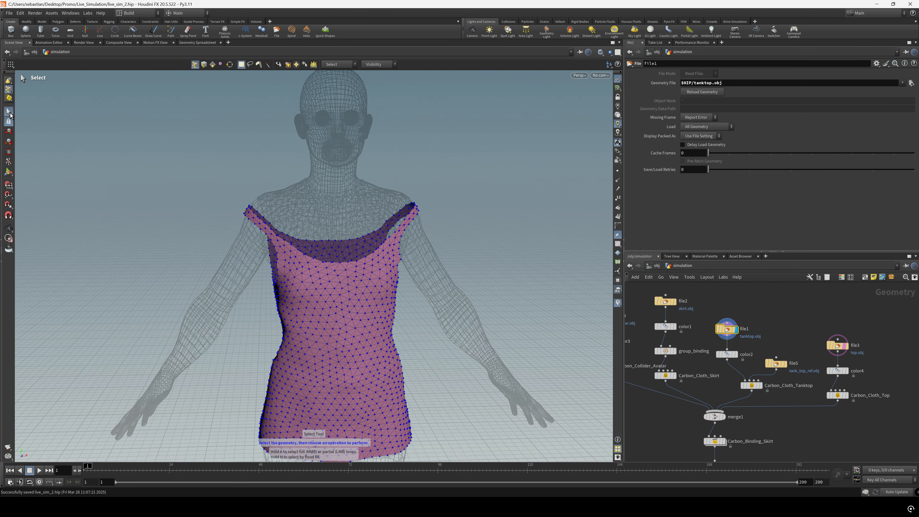
pyautogui.click(10, 92)
pyautogui.click(25, 95)
pyautogui.keyDown('alt'); pyautogui.moveTo(447, 182); pyautogui.dragTo(430, 214, button='right'); pyautogui.keyUp('alt')
pyautogui.keyDown('alt'); pyautogui.moveTo(430, 214); pyautogui.dragTo(403, 213); pyautogui.keyUp('alt')
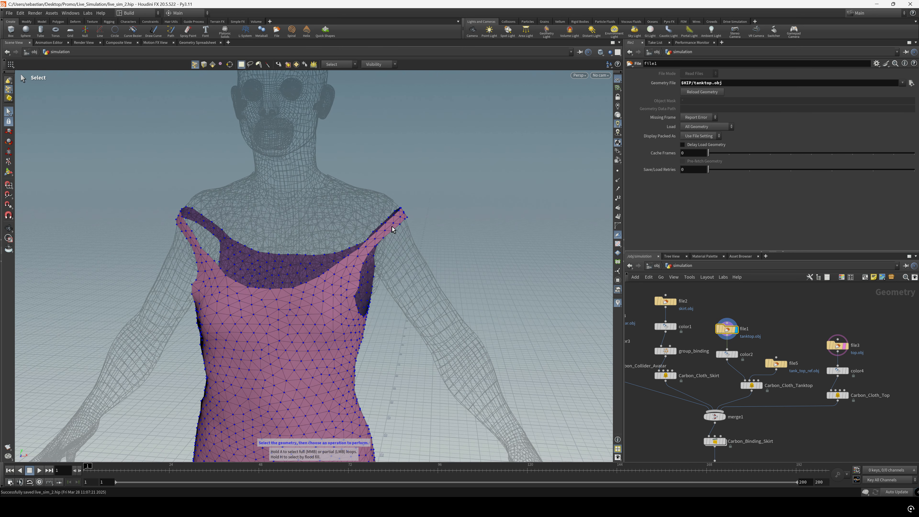
pyautogui.keyDown('alt'); pyautogui.moveTo(402, 255); pyautogui.dragTo(432, 238); pyautogui.keyUp('alt')
pyautogui.press('t')
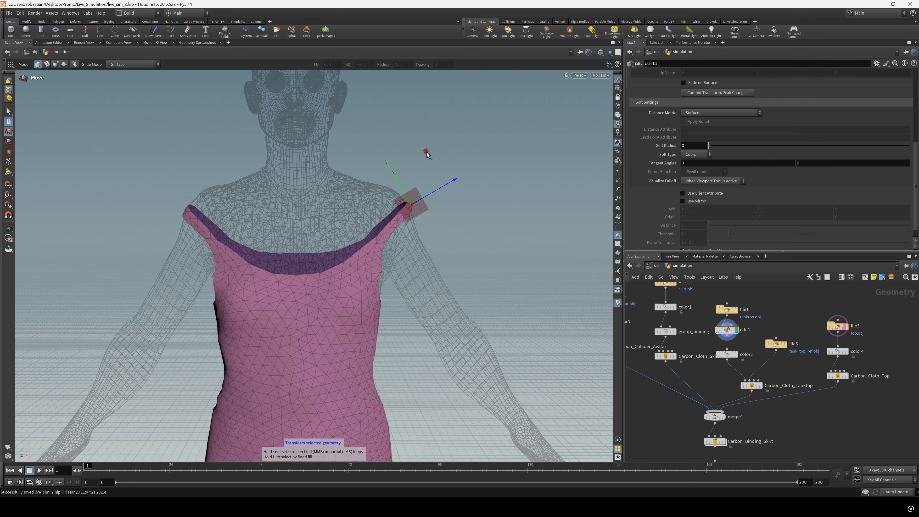
pyautogui.moveTo(428, 154); pyautogui.dragTo(383, 117)
pyautogui.press('Escape')
pyautogui.moveTo(376, 179); pyautogui.dragTo(357, 210)
pyautogui.press('Return')
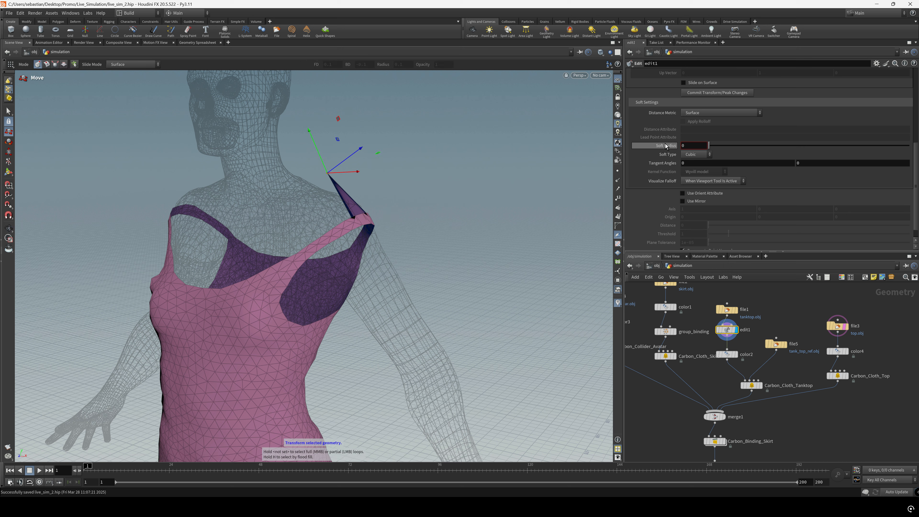
# Step: Set the edit's Soft Radius to 22 and adjust the left strap's position above the shoulder
pyautogui.moveTo(671, 149); pyautogui.dragTo(733, 149)
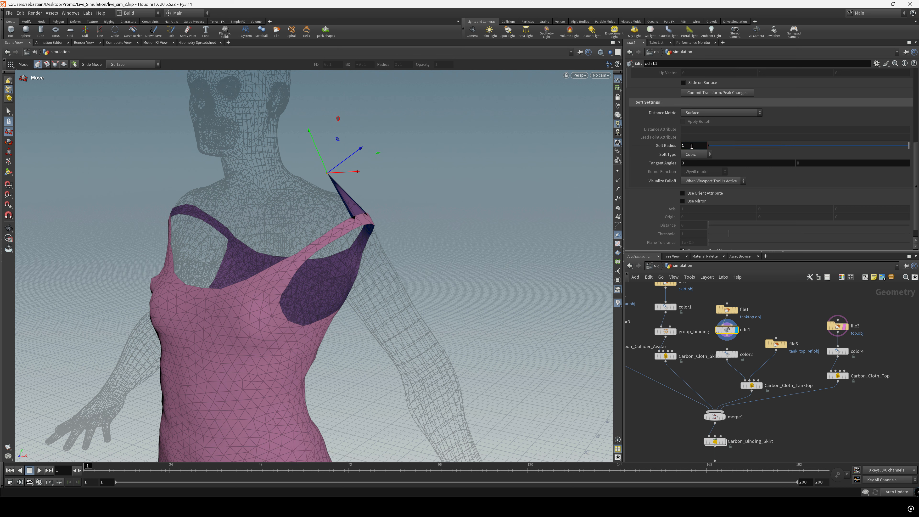
pyautogui.moveTo(692, 145); pyautogui.dragTo(764, 142, button='middle')
pyautogui.keyDown('alt'); pyautogui.moveTo(320, 223); pyautogui.dragTo(365, 213); pyautogui.keyUp('alt')
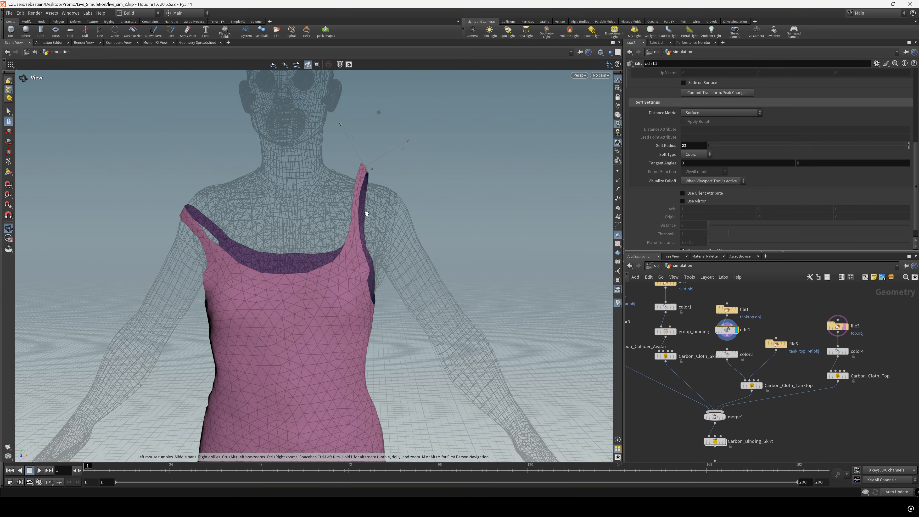
pyautogui.moveTo(365, 167); pyautogui.dragTo(355, 181)
# Step: Move the strap at the avatar's right shoulder up and inward so it sits above the red top
pyautogui.keyDown('alt'); pyautogui.moveTo(362, 200); pyautogui.dragTo(250, 117); pyautogui.keyUp('alt')
pyautogui.press('Escape')
pyautogui.moveTo(239, 225); pyautogui.dragTo(257, 215)
pyautogui.press('t')
pyautogui.moveTo(259, 164); pyautogui.dragTo(265, 170)
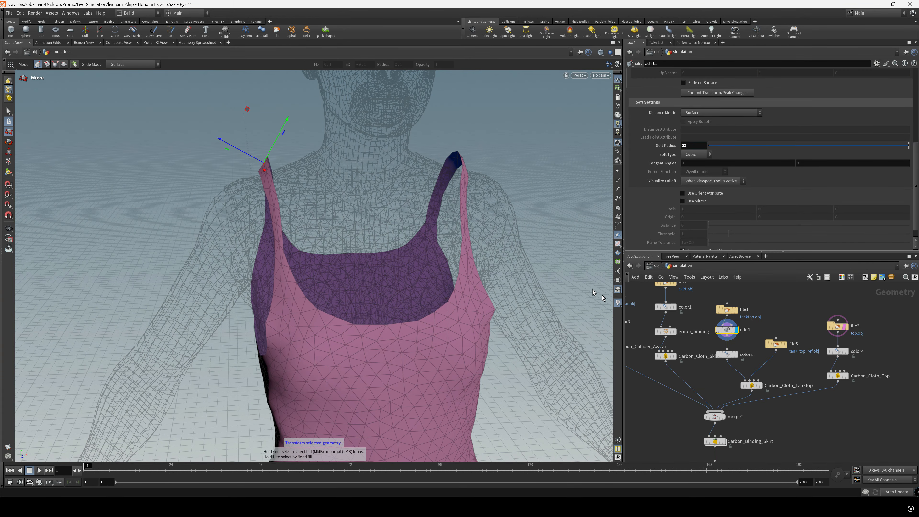
# Step: Display Carbon_Simulation1, reset its simulation to load the edited straps, and inspect the tank top from behind
pyautogui.scroll(-4, 707, 306)
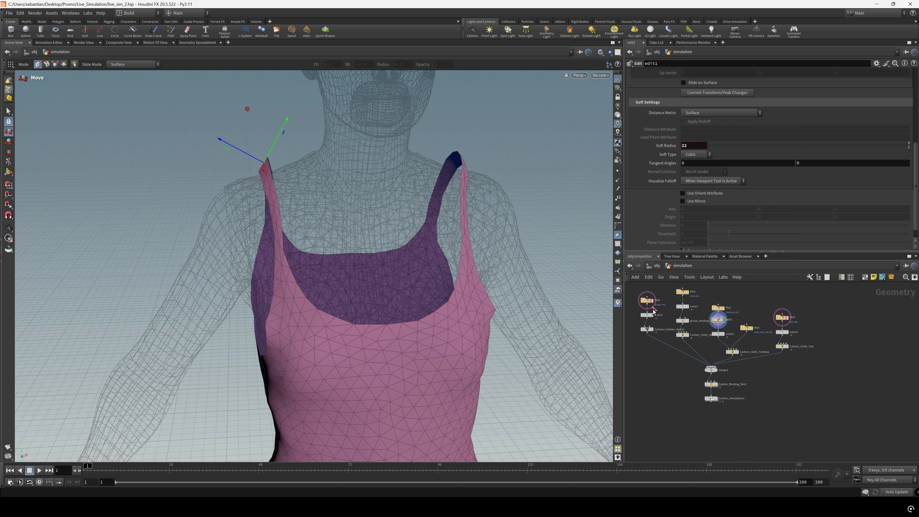
pyautogui.scroll(4, 719, 403)
pyautogui.click(719, 381)
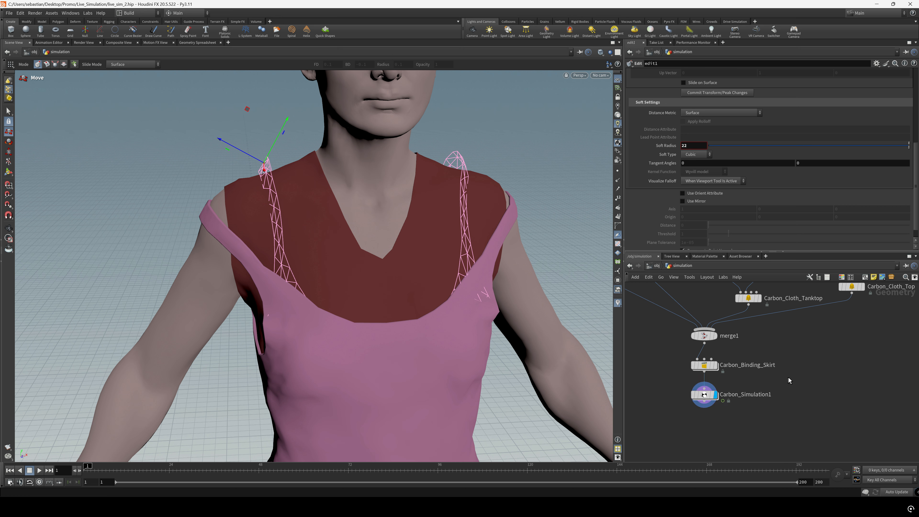
pyautogui.scroll(-4, 793, 381)
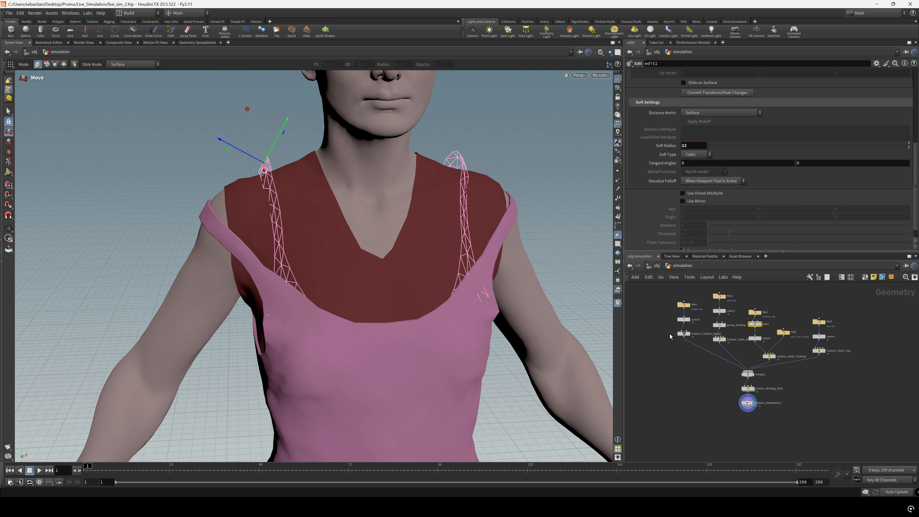
pyautogui.click(8, 229)
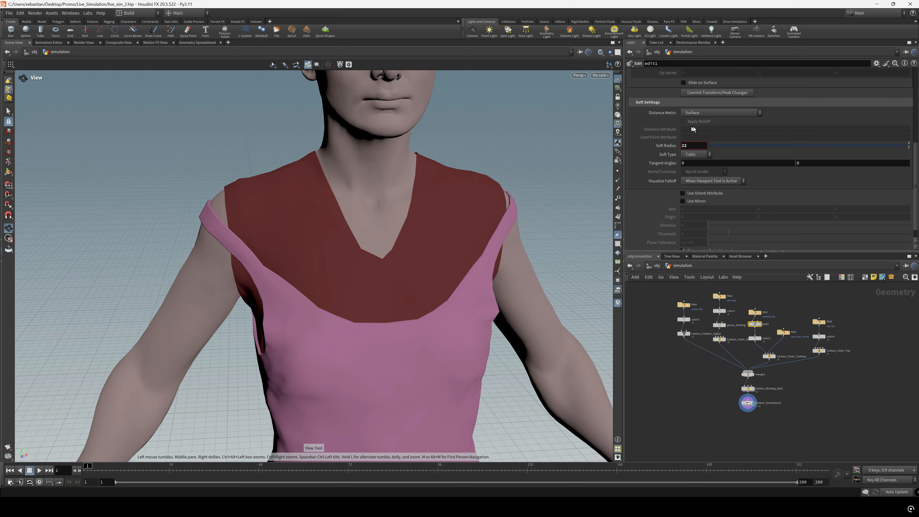
pyautogui.click(752, 400)
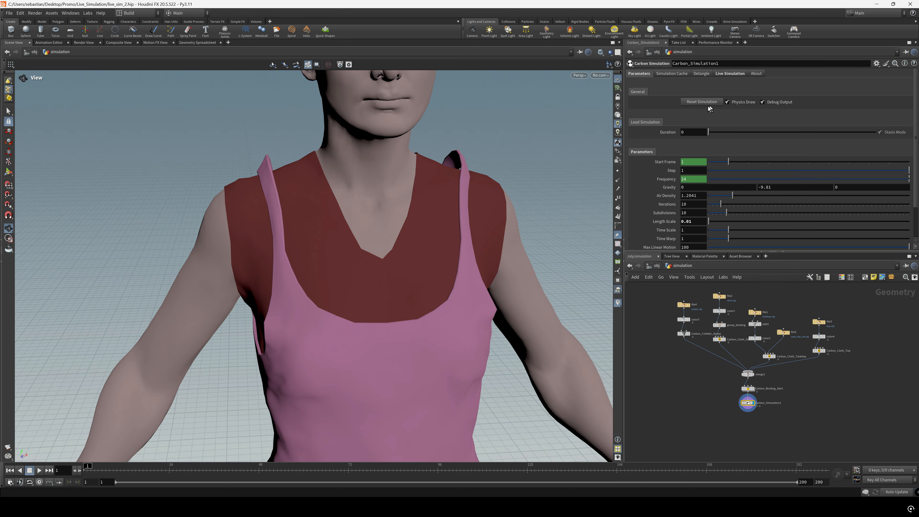
pyautogui.moveTo(296, 219); pyautogui.dragTo(333, 297)
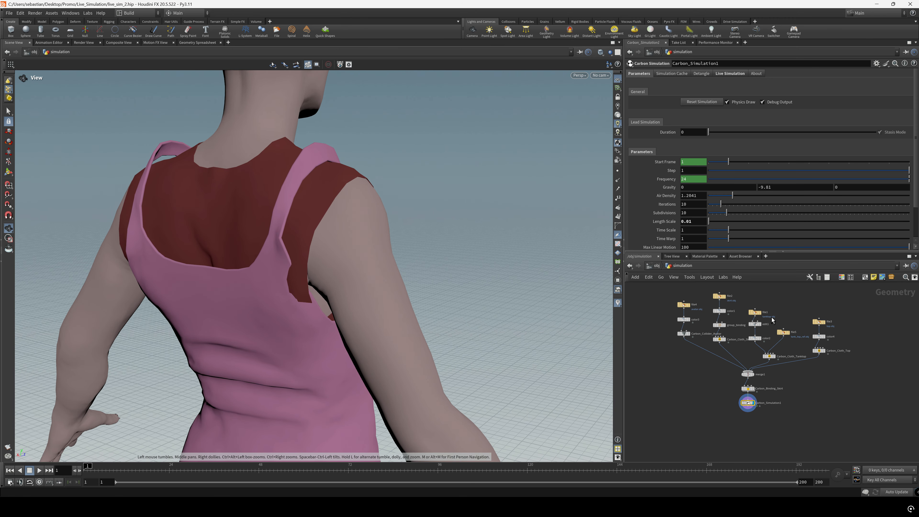
# Step: Display edit1 and pull the tank top outward at the back of the avatar's right armhole
pyautogui.scroll(3, 772, 321)
pyautogui.scroll(1, 727, 354)
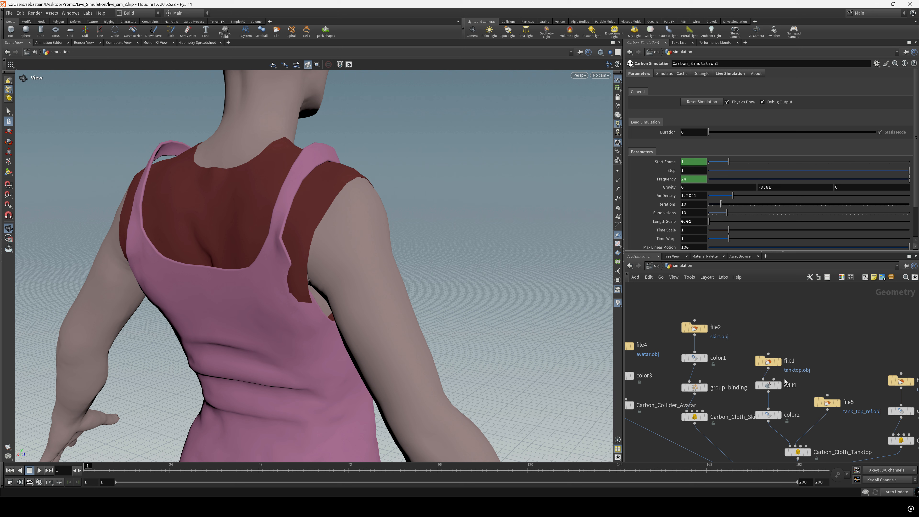
pyautogui.click(780, 386)
pyautogui.click(768, 387)
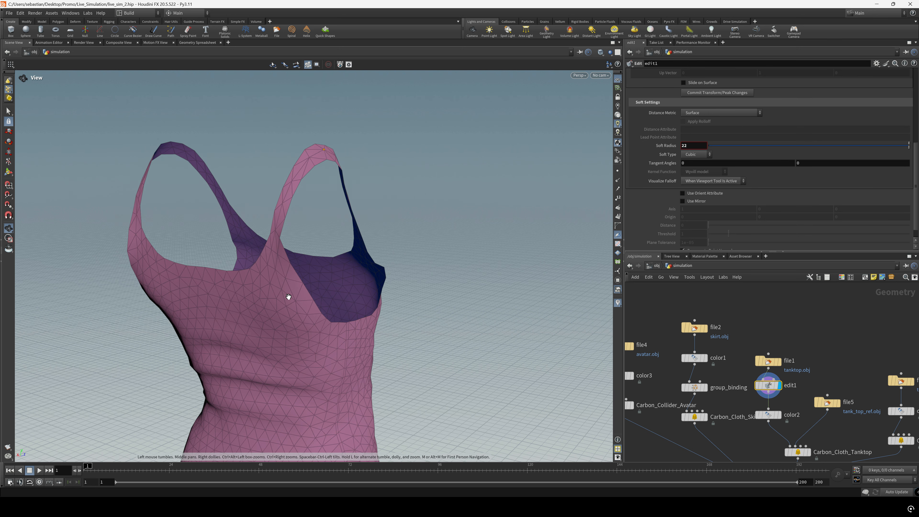
pyautogui.press('s')
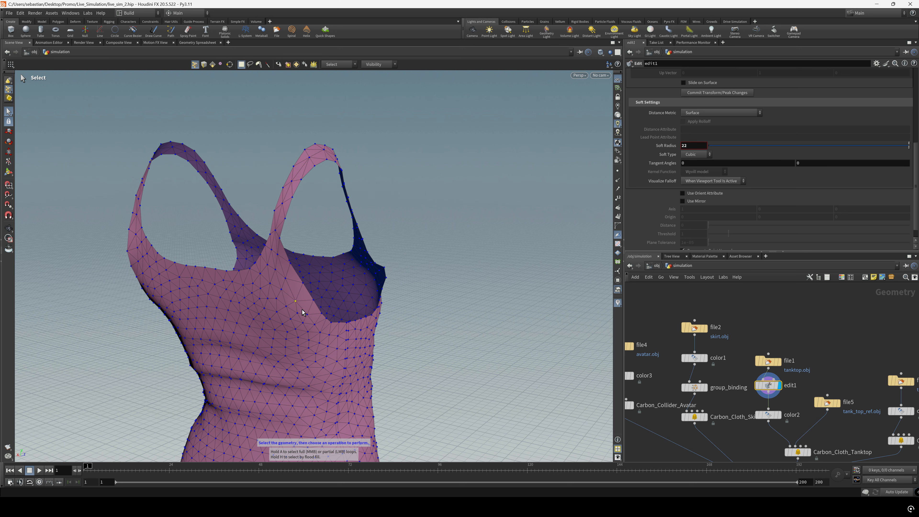
pyautogui.press('Escape')
pyautogui.moveTo(288, 324); pyautogui.dragTo(255, 322)
pyautogui.press('t')
# Step: Display Carbon_Simulation1 again, reset its simulation with the armhole edit, and check the garments from the front
pyautogui.moveTo(829, 360); pyautogui.dragTo(774, 189, button='middle')
pyautogui.click(704, 379)
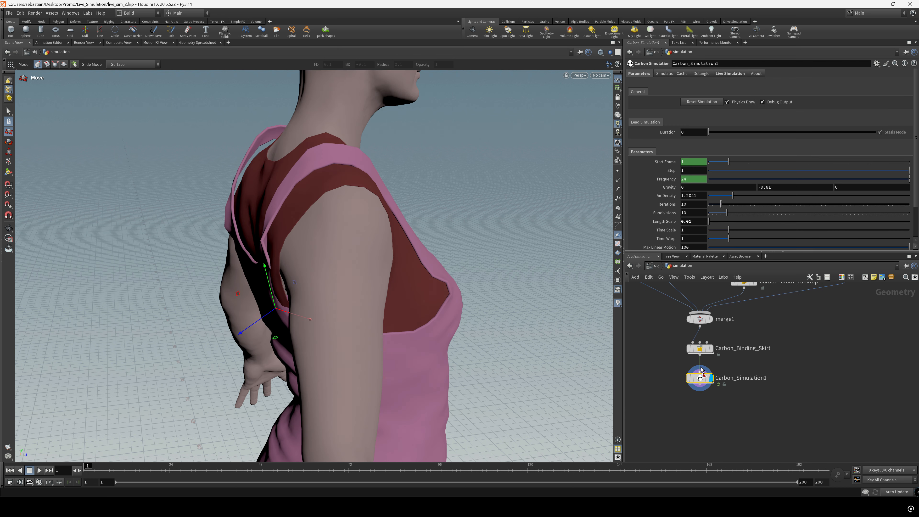
pyautogui.click(705, 104)
pyautogui.keyDown('alt'); pyautogui.moveTo(322, 288); pyautogui.dragTo(445, 276); pyautogui.keyUp('alt')
pyautogui.keyDown('alt'); pyautogui.moveTo(277, 350); pyautogui.dragTo(391, 305, button='middle'); pyautogui.keyUp('alt')
pyautogui.keyDown('alt'); pyautogui.moveTo(392, 305); pyautogui.dragTo(423, 284); pyautogui.keyUp('alt')
pyautogui.scroll(-4, 383, 281)
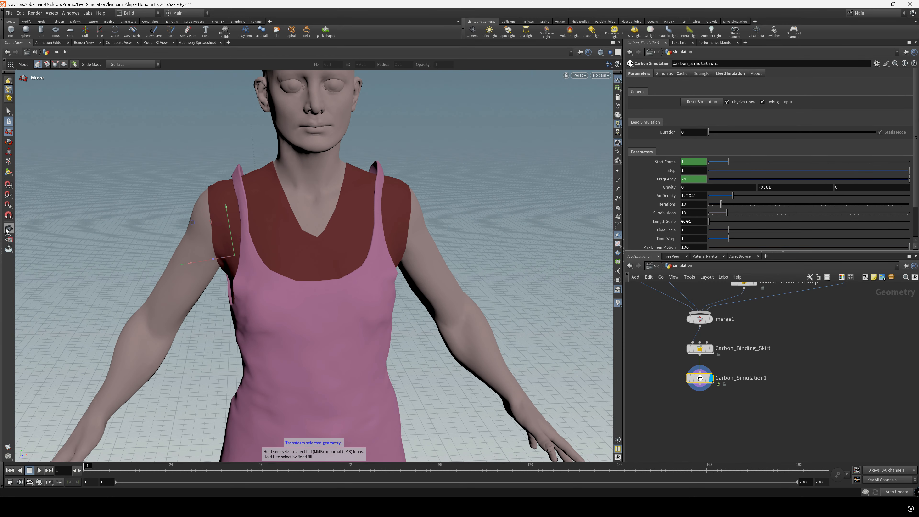
pyautogui.keyDown('alt'); pyautogui.moveTo(289, 247); pyautogui.dragTo(327, 264); pyautogui.keyUp('alt')
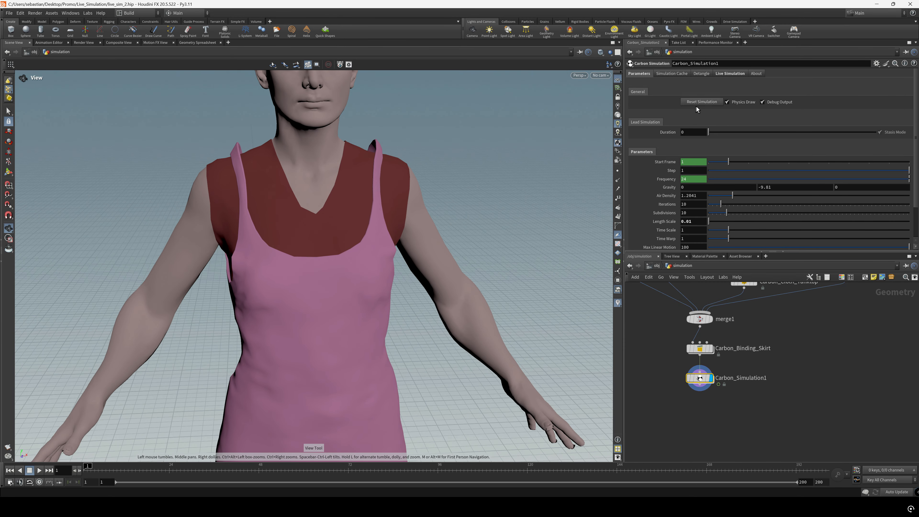
# Step: Advance the simulation to frame 2 and examine how the straps lie on the shoulders
pyautogui.click(81, 471)
pyautogui.moveTo(132, 386); pyautogui.dragTo(217, 290)
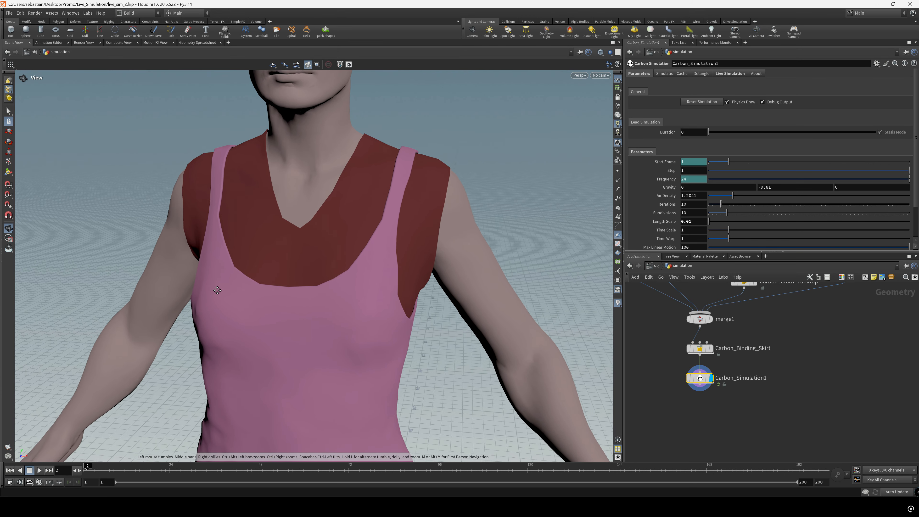
pyautogui.moveTo(217, 291); pyautogui.dragTo(164, 285, button='middle')
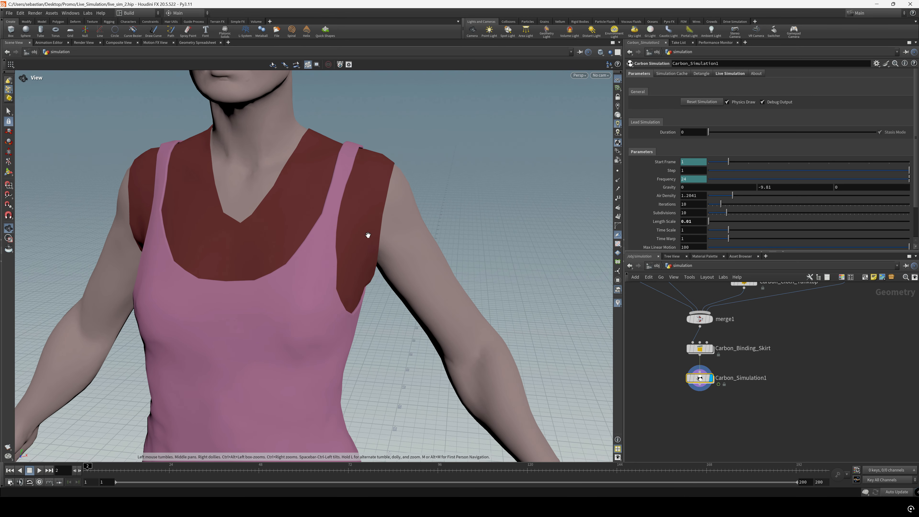
pyautogui.scroll(-3, 277, 229)
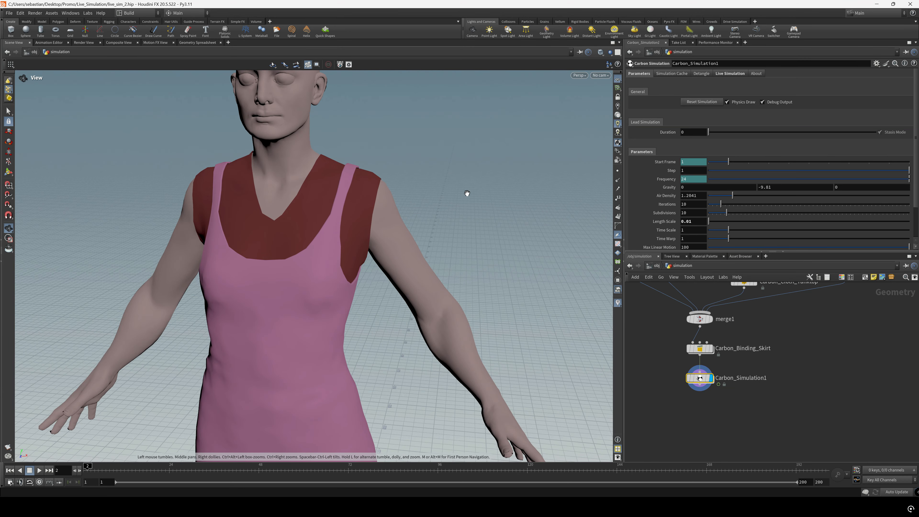
pyautogui.scroll(-2, 387, 239)
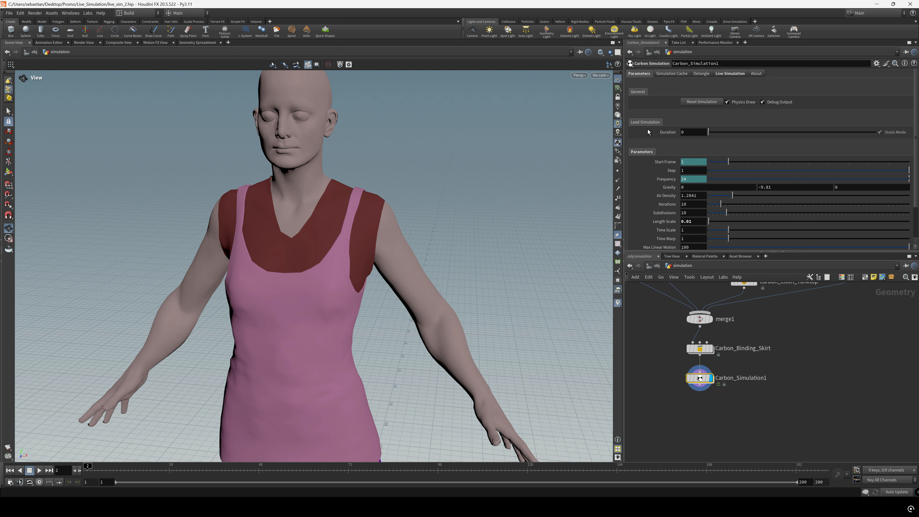
# Step: Return to frame 1, set the lead simulation Duration to 0.2, and reset the simulation
pyautogui.click(9, 470)
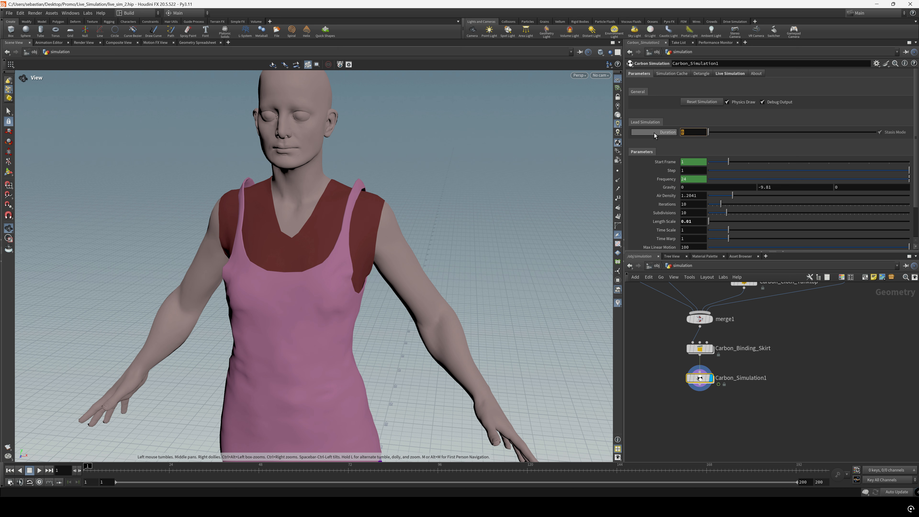
pyautogui.moveTo(654, 135)
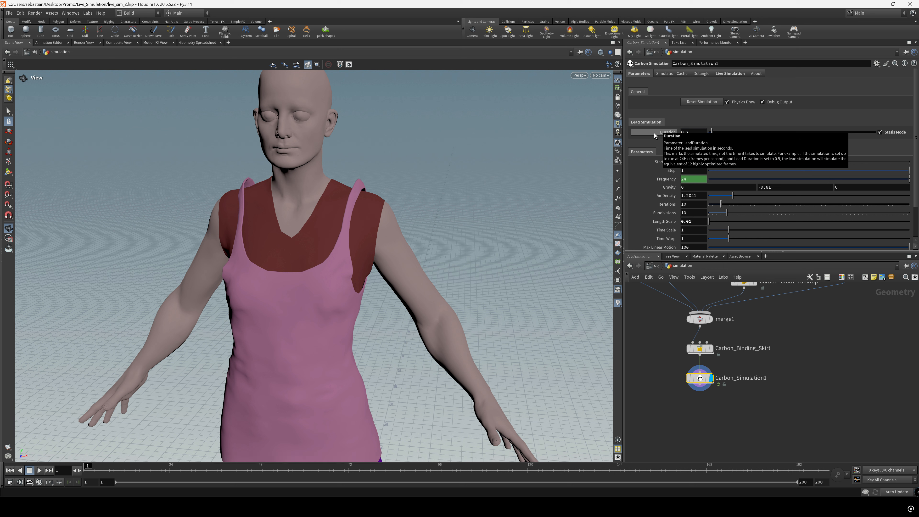
pyautogui.moveTo(888, 137)
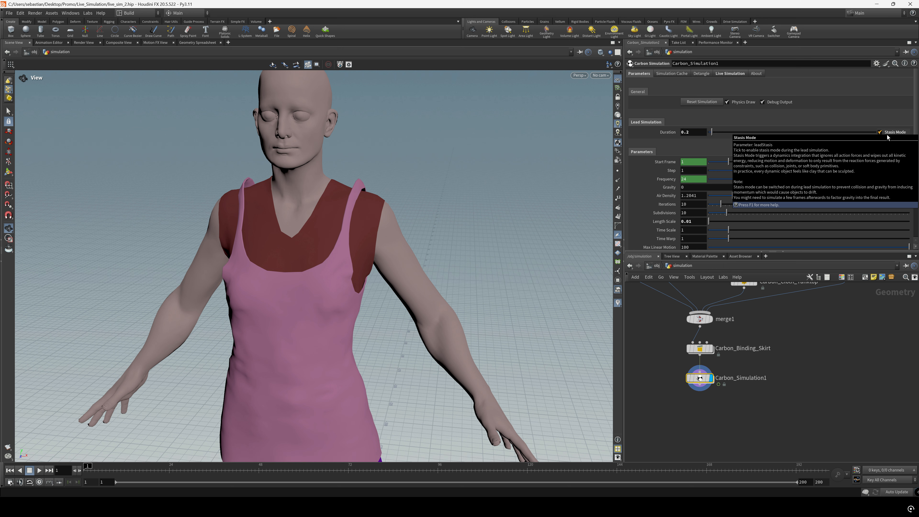
pyautogui.click(702, 102)
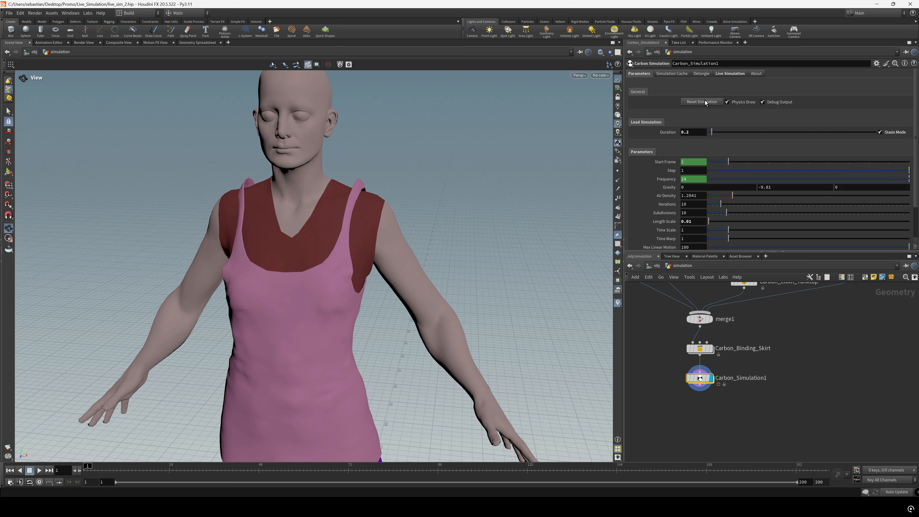
pyautogui.moveTo(414, 197); pyautogui.dragTo(380, 254)
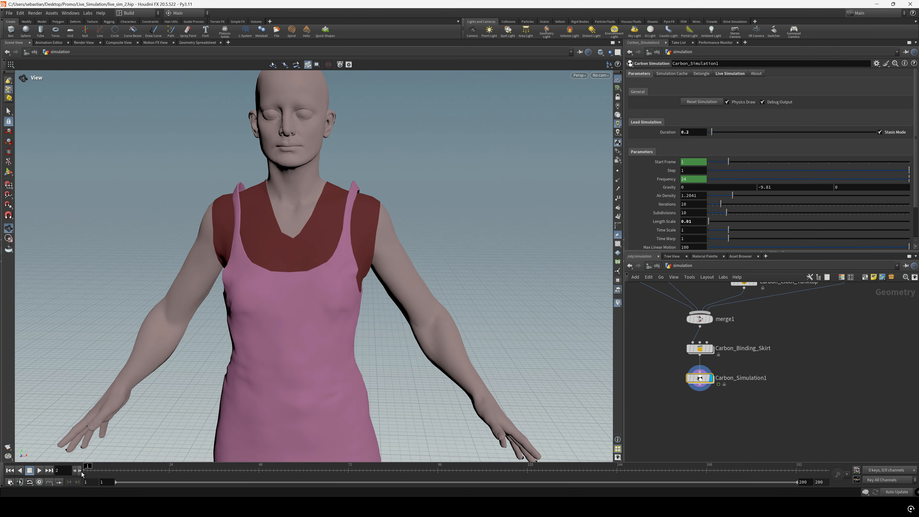
# Step: Play the simulation up to frame 31, stop it, and examine the whole outfit on the avatar
pyautogui.moveTo(304, 288); pyautogui.dragTo(348, 232)
pyautogui.moveTo(347, 232); pyautogui.dragTo(397, 284, button='middle')
pyautogui.moveTo(396, 285); pyautogui.dragTo(212, 286, button='right')
pyautogui.click(37, 470)
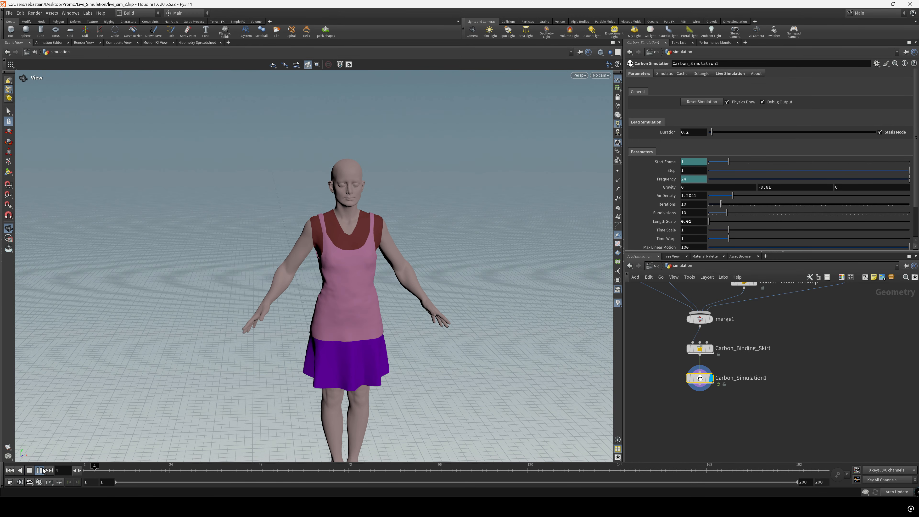
pyautogui.moveTo(373, 318); pyautogui.dragTo(348, 296, button='middle')
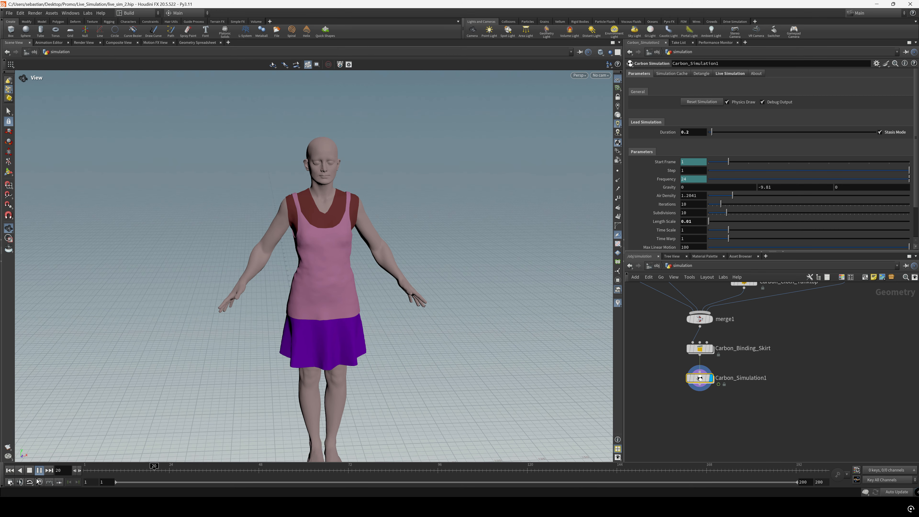
pyautogui.click(30, 470)
pyautogui.moveTo(421, 259); pyautogui.dragTo(411, 302)
pyautogui.moveTo(411, 303); pyautogui.dragTo(433, 250, button='middle')
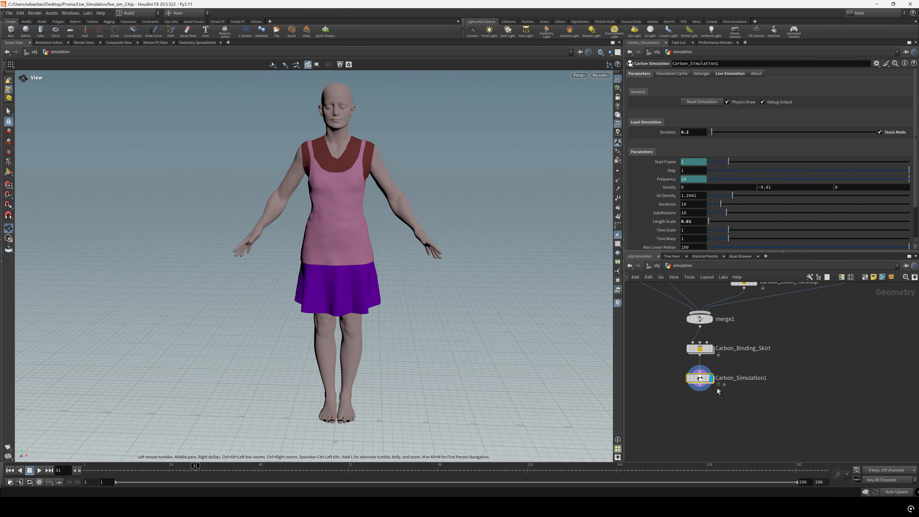
# Step: Add a Carbon Simulation Geometry node below Carbon_Simulation1, connect it to the simulation, and display its result
pyautogui.click(701, 389)
pyautogui.press('Tab')
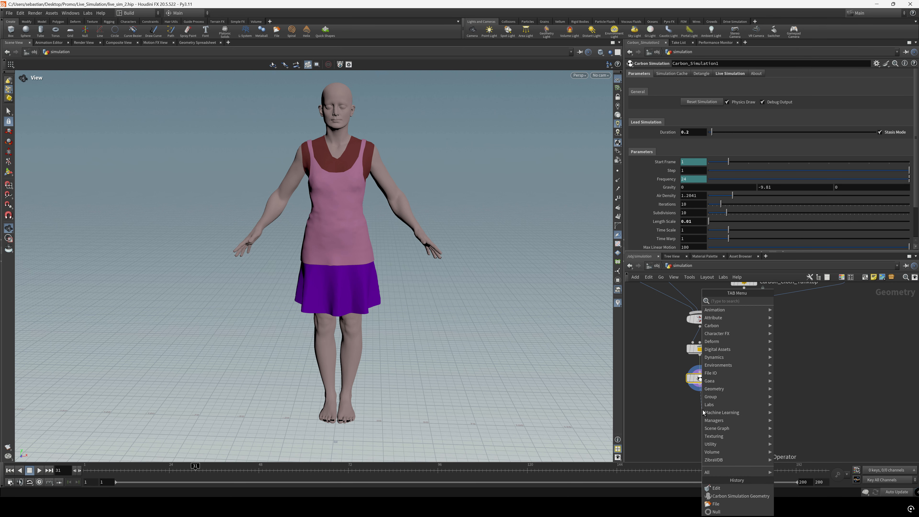
pyautogui.write('simu')
pyautogui.press('Down')
pyautogui.press('Return')
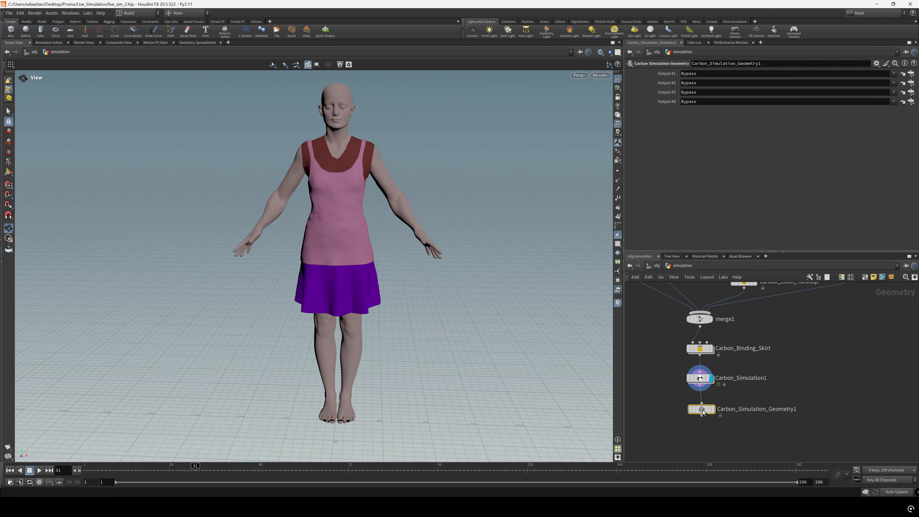
pyautogui.press('r')
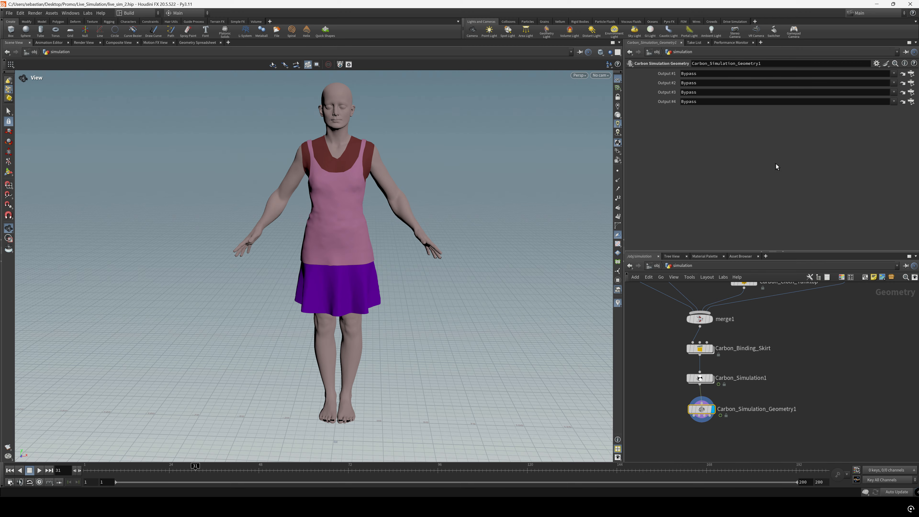
pyautogui.moveTo(385, 259); pyautogui.dragTo(269, 249)
pyautogui.moveTo(385, 246); pyautogui.dragTo(434, 247)
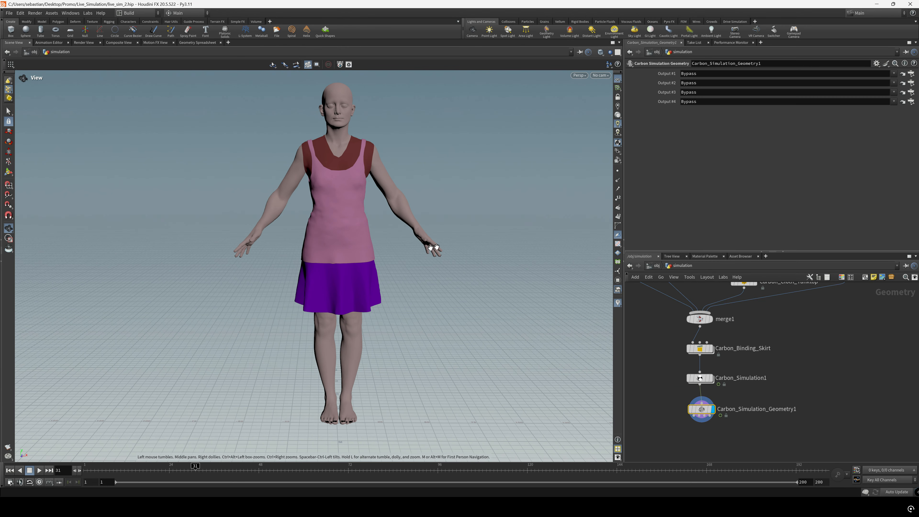
# Step: Set the geometry node's Output #1 to Carbon_Cloth_Skirt, Output #2 to Carbon_Cloth_Tanktop, and Output #3 to Carbon_Cloth_Top
pyautogui.click(894, 74)
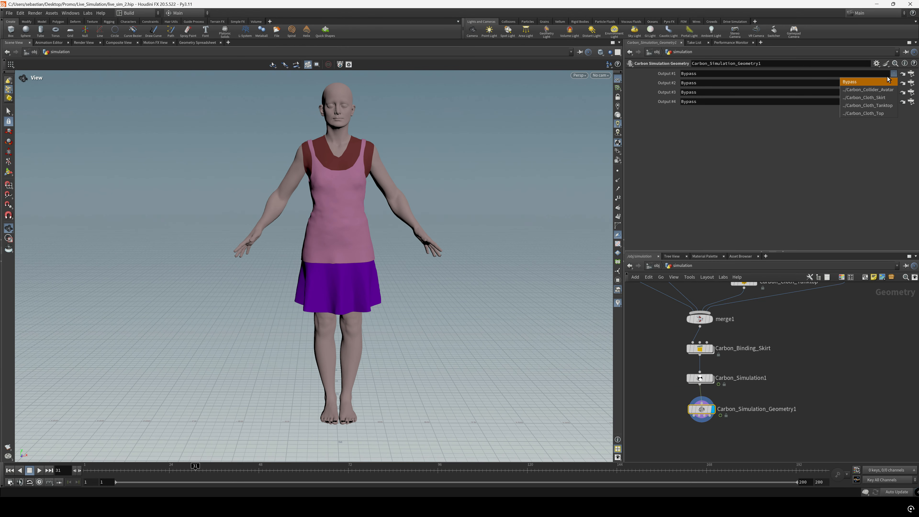
pyautogui.click(878, 98)
pyautogui.click(894, 83)
pyautogui.click(891, 116)
pyautogui.click(894, 92)
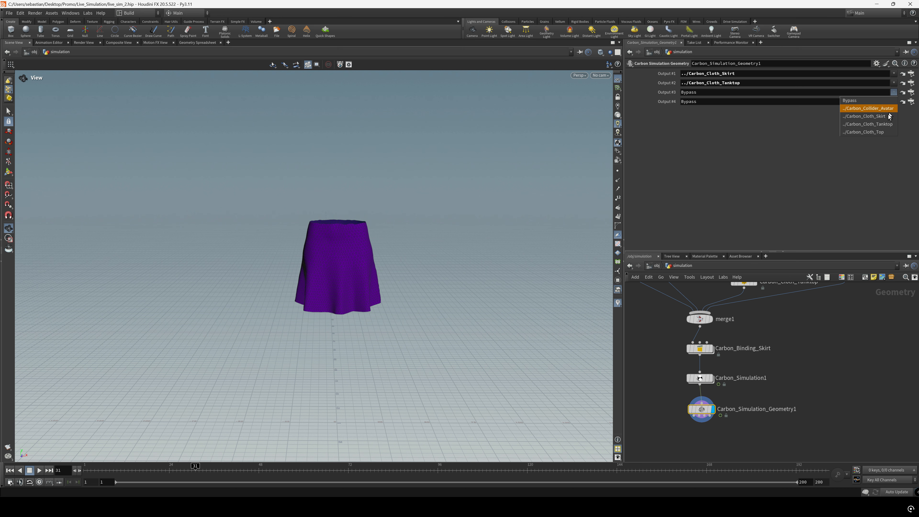
pyautogui.click(885, 130)
# Step: Attach a Null node to the first output of Carbon_Simulation_Geometry1 and lock its skirt geometry
pyautogui.click(702, 418)
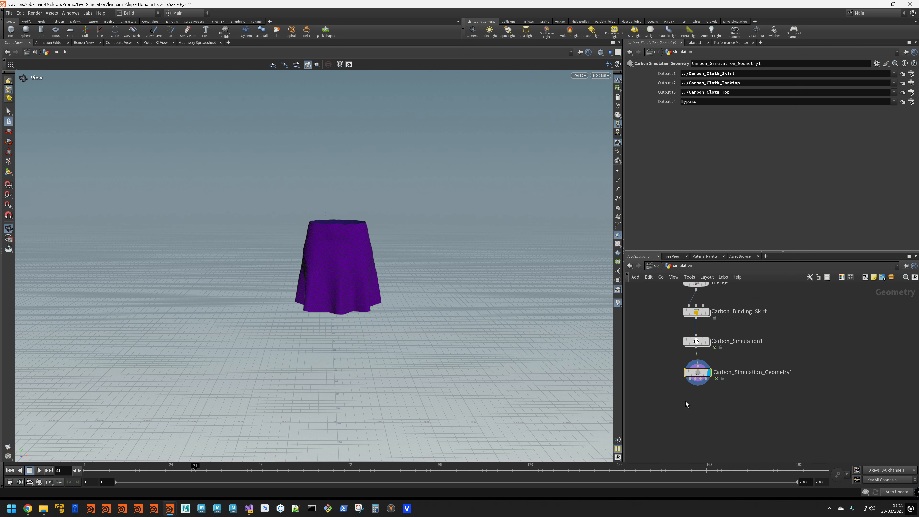
pyautogui.click(678, 403)
pyautogui.write('null')
pyautogui.press('Return')
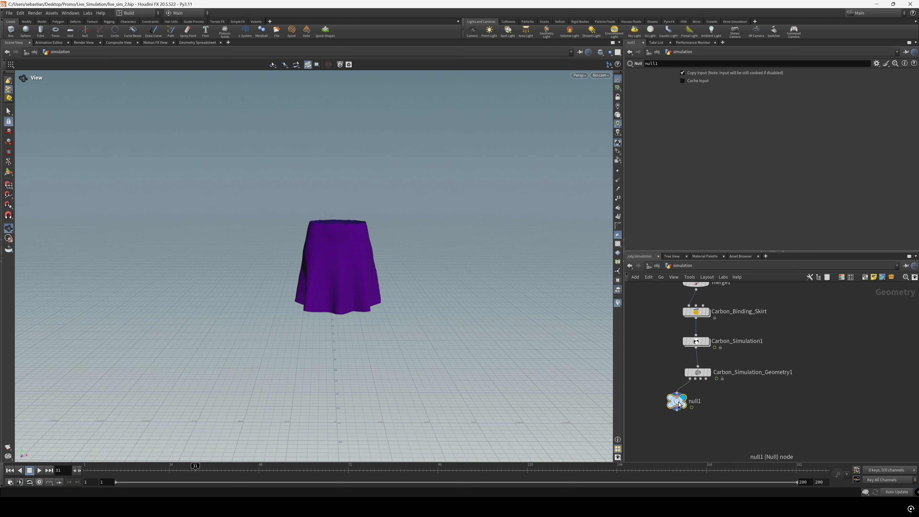
pyautogui.click(667, 418)
# Step: Attach a second Null to the geometry node's second output, then display and lock the tank top
pyautogui.click(696, 379)
pyautogui.click(706, 400)
pyautogui.write('null')
pyautogui.press('Return')
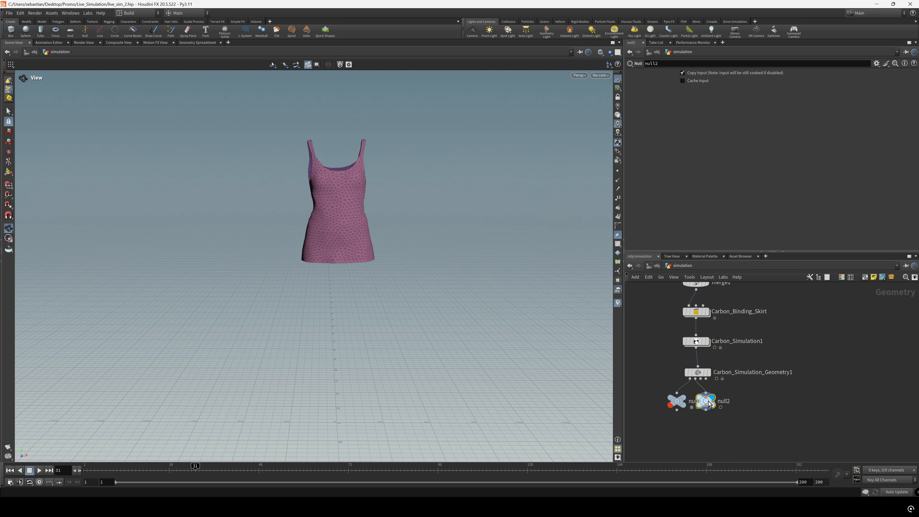
# Step: Attach a third Null to the geometry node's third output, then display and lock the top
pyautogui.click(701, 378)
pyautogui.click(748, 399)
pyautogui.write('null')
pyautogui.press('Return')
pyautogui.click(753, 400)
pyautogui.middleClick(748, 400)
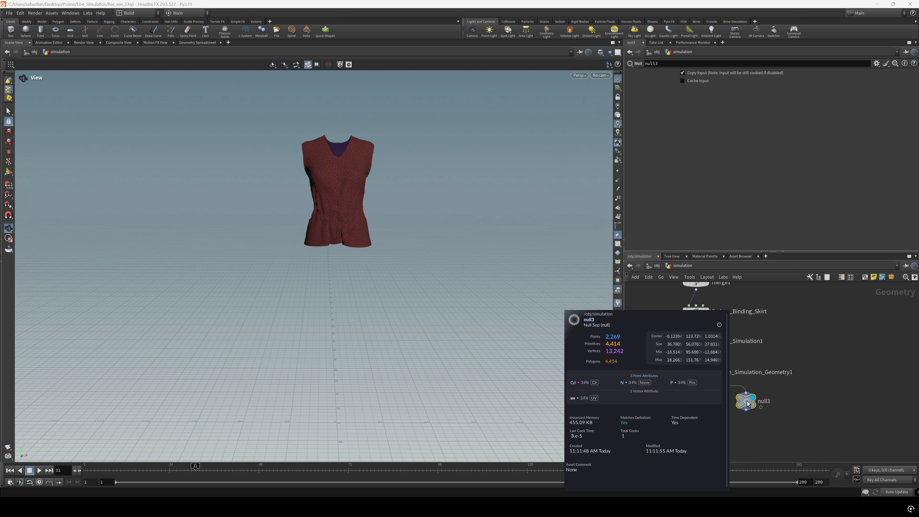
pyautogui.moveTo(742, 403)
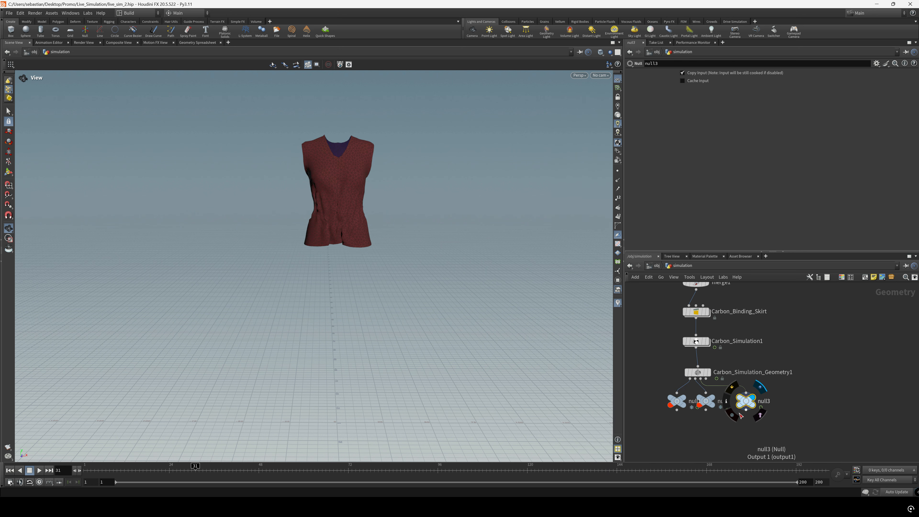
# Step: Spread out the three locked nulls and rename them skirt_new, tank_top_new and top_new
pyautogui.click(697, 372)
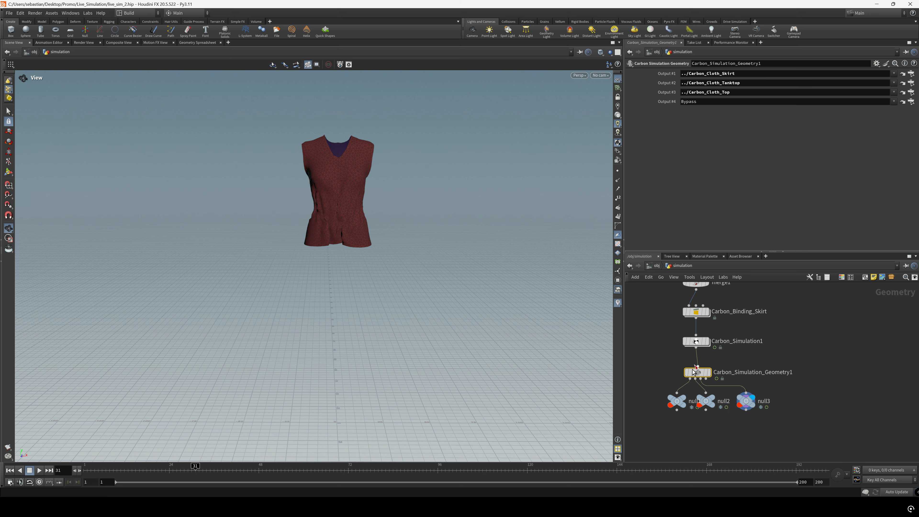
pyautogui.moveTo(677, 401); pyautogui.dragTo(654, 401)
pyautogui.doubleClick(675, 401)
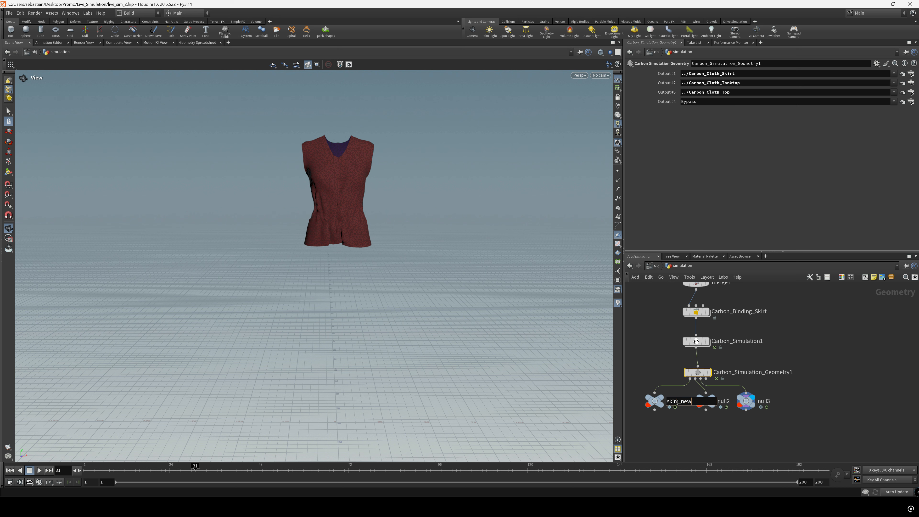
pyautogui.press('Return')
pyautogui.doubleClick(725, 401)
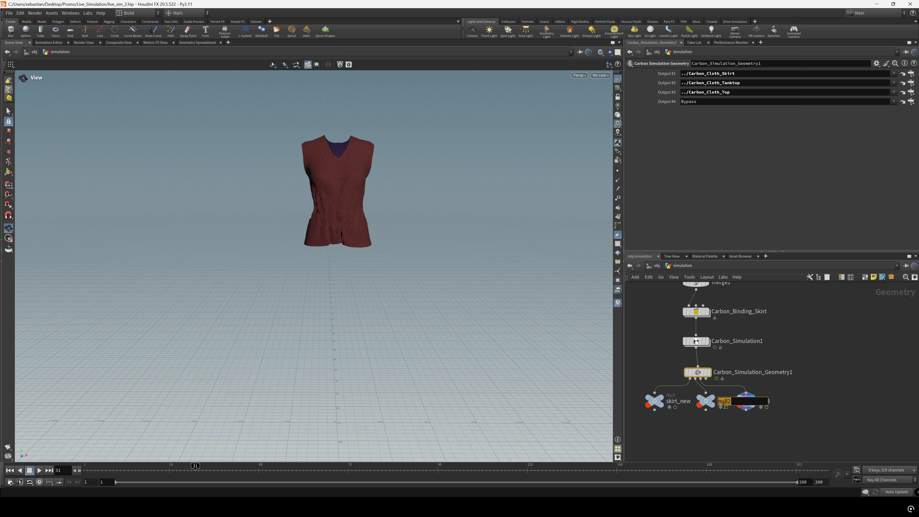
pyautogui.write('_new')
pyautogui.press('Return')
pyautogui.moveTo(746, 401); pyautogui.dragTo(769, 401)
pyautogui.doubleClick(789, 401)
pyautogui.write('top_new')
pyautogui.scroll(-5, 749, 397)
pyautogui.write('tank_top')
# Step: Return to frame 1 and move the three locked nulls, detached from the simulation output, above the garment file nodes
pyautogui.moveTo(789, 467); pyautogui.dragTo(794, 467)
pyautogui.moveTo(168, 457); pyautogui.dragTo(83, 458)
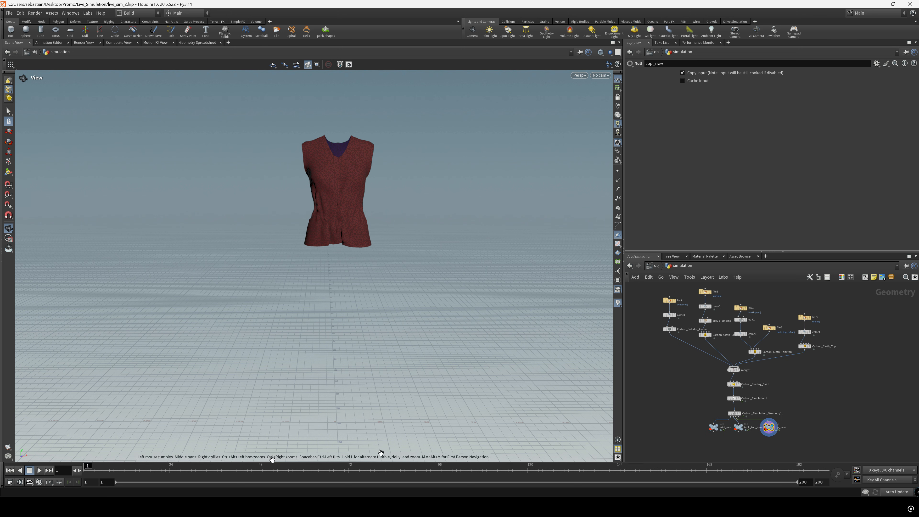
pyautogui.moveTo(806, 447); pyautogui.dragTo(737, 293)
pyautogui.moveTo(767, 306); pyautogui.dragTo(769, 370, button='middle')
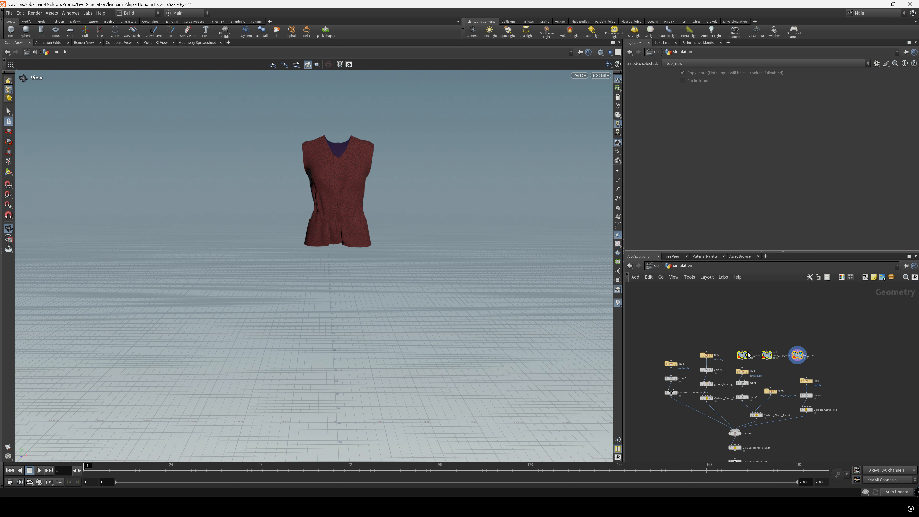
pyautogui.scroll(3, 746, 352)
pyautogui.moveTo(740, 360); pyautogui.dragTo(722, 326)
# Step: Replace the garment inputs by wiring skirt_new into color1, tank_top_new into color2, and top_new into color4
pyautogui.click(732, 352)
pyautogui.moveTo(733, 354); pyautogui.dragTo(758, 336, button='middle')
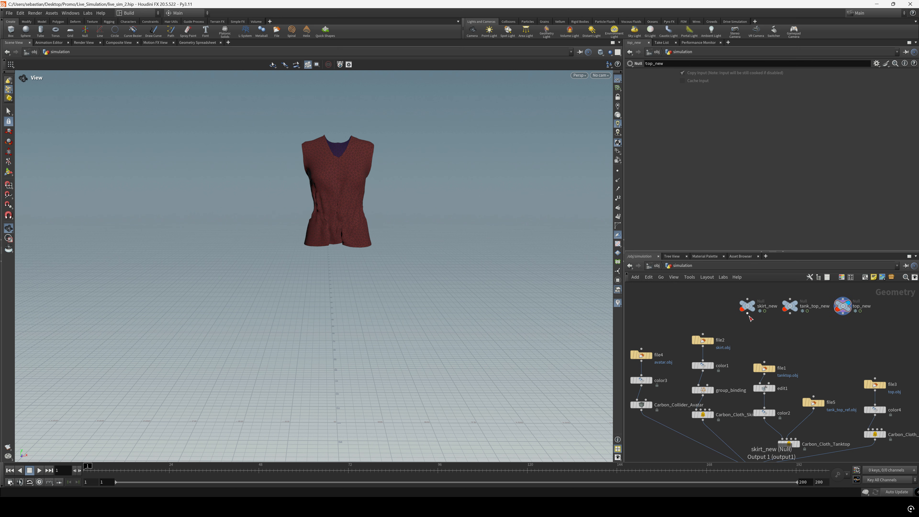
pyautogui.click(747, 314)
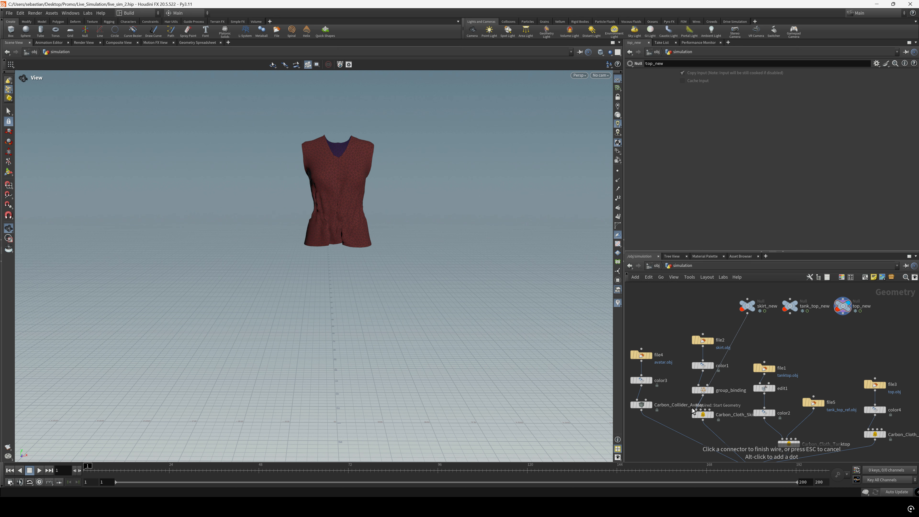
pyautogui.click(703, 360)
pyautogui.moveTo(758, 344); pyautogui.dragTo(728, 334, button='middle')
pyautogui.click(760, 303)
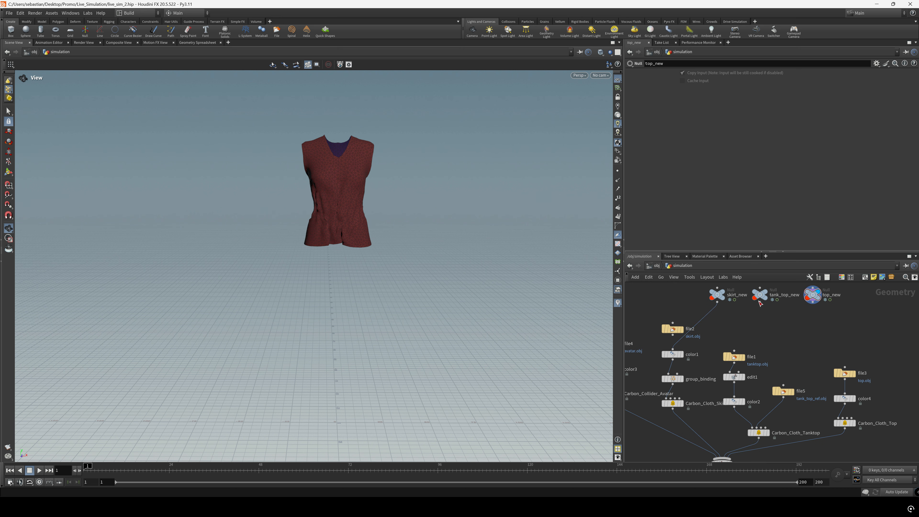
pyautogui.click(733, 403)
pyautogui.click(813, 305)
pyautogui.click(845, 393)
# Step: Display Carbon_Simulation1, reset it with the new garment inputs, test-play it, and return to frame 1
pyautogui.moveTo(818, 386); pyautogui.dragTo(809, 311, button='middle')
pyautogui.moveTo(774, 454); pyautogui.dragTo(770, 355, button='middle')
pyautogui.click(722, 337)
pyautogui.click(719, 337)
pyautogui.click(711, 104)
pyautogui.moveTo(351, 169); pyautogui.dragTo(325, 190, button='middle')
pyautogui.moveTo(324, 189); pyautogui.dragTo(335, 187, button='right')
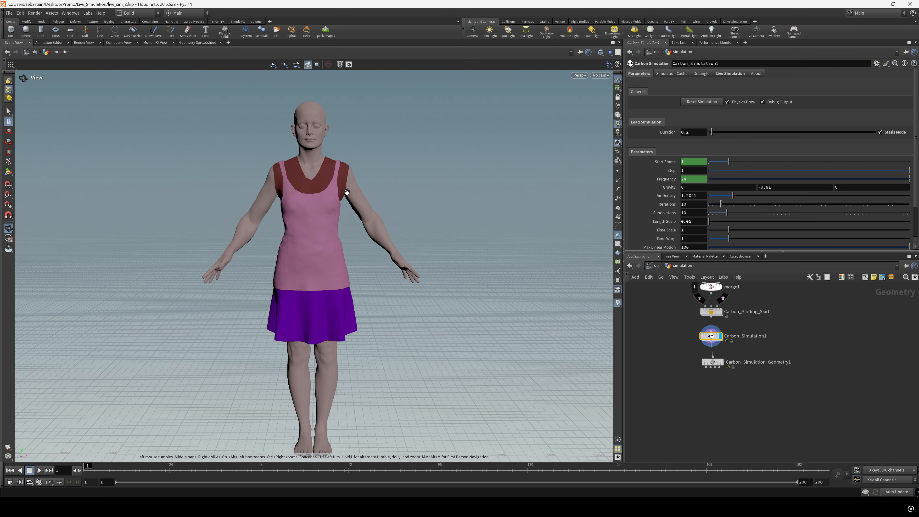
pyautogui.click(39, 470)
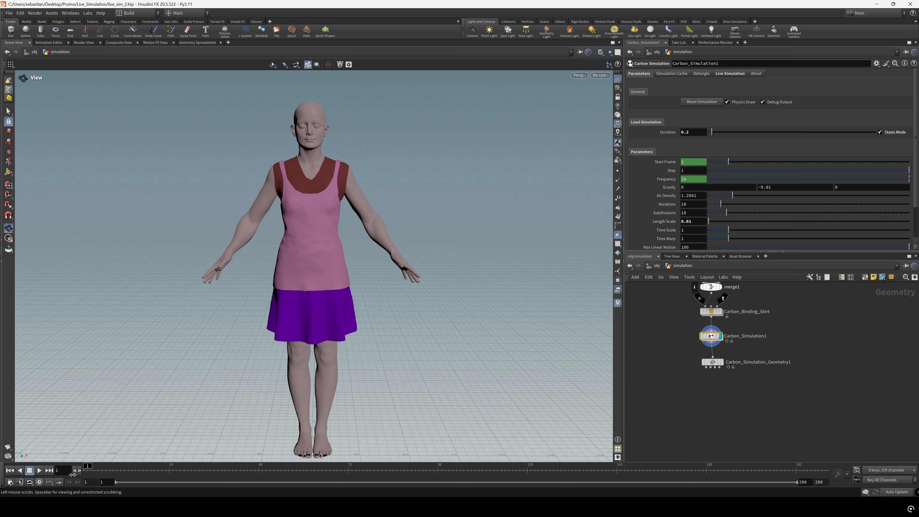
pyautogui.moveTo(105, 475); pyautogui.dragTo(82, 477)
# Step: Move file2 (skirt.obj) aside and wire it into the Reference Geometry input of Carbon_Cloth_Skirt
pyautogui.scroll(-6, 652, 335)
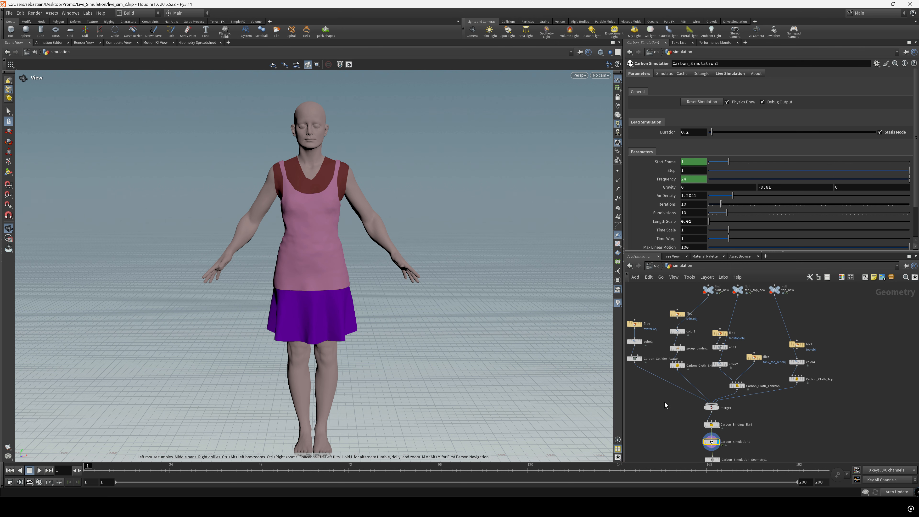
pyautogui.scroll(1, 711, 333)
pyautogui.moveTo(724, 318); pyautogui.dragTo(717, 326)
pyautogui.moveTo(706, 364); pyautogui.dragTo(727, 347, button='middle')
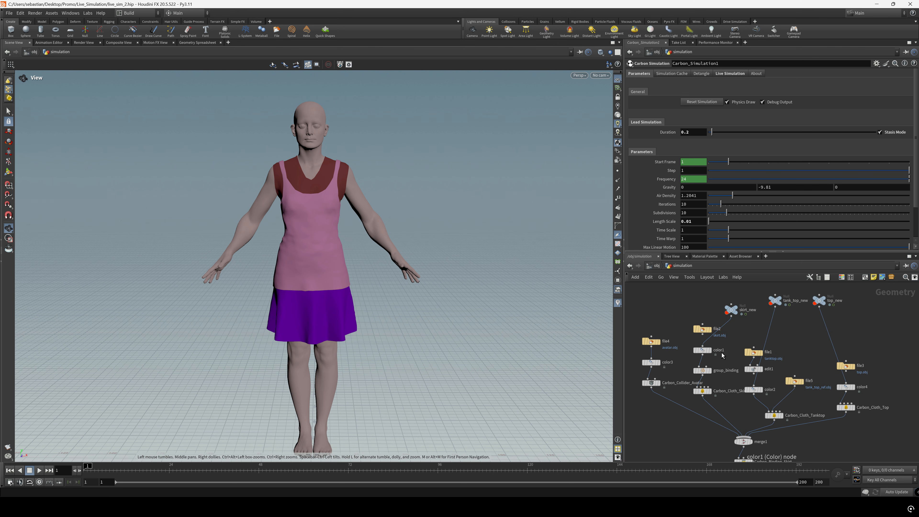
pyautogui.moveTo(706, 331); pyautogui.dragTo(739, 336)
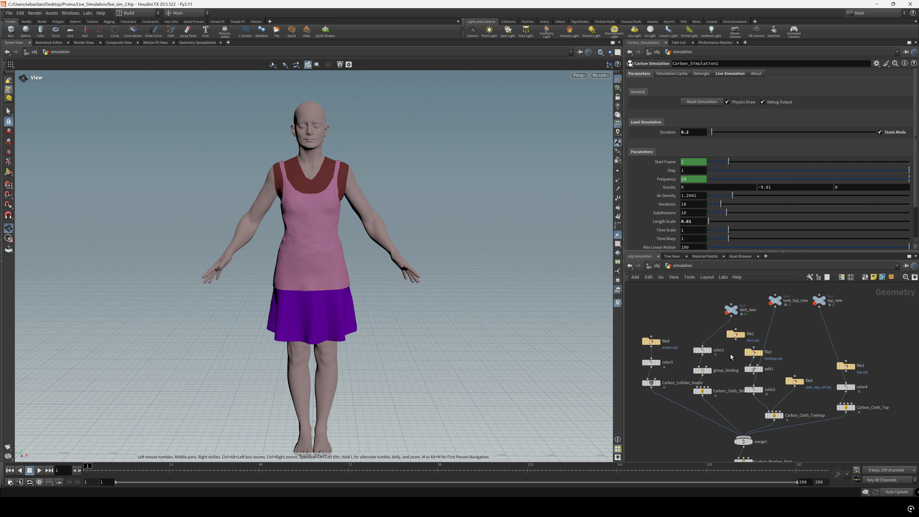
pyautogui.click(737, 336)
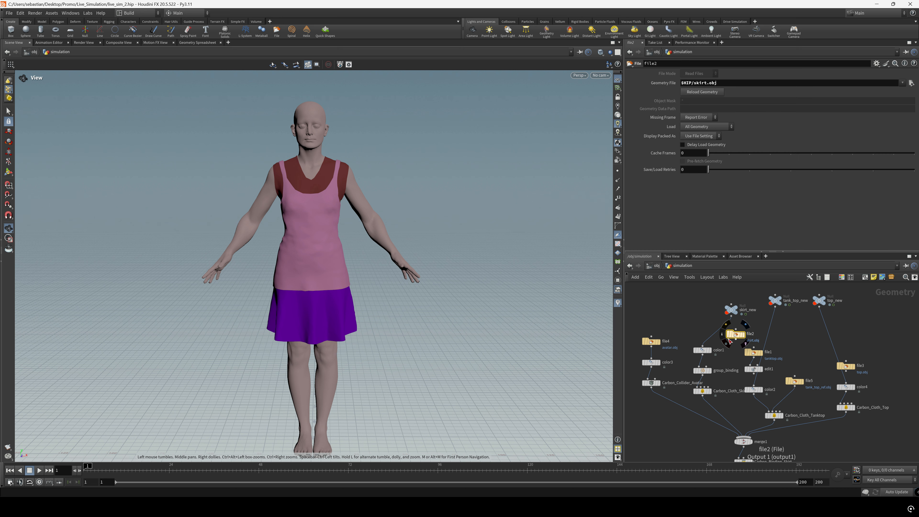
pyautogui.click(739, 345)
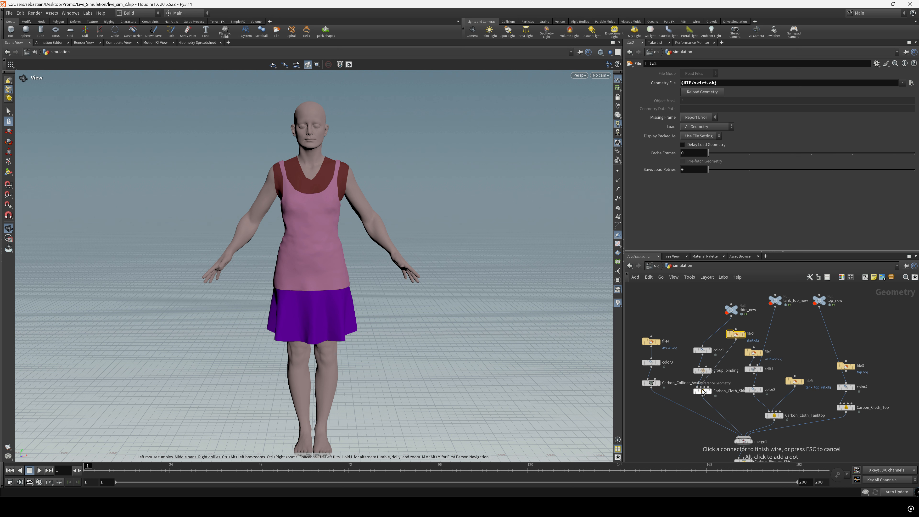
pyautogui.click(702, 390)
# Step: Wire file3 (top.obj) into the reference geometry input of Carbon_Cloth_Top
pyautogui.scroll(4, 726, 401)
pyautogui.moveTo(726, 402); pyautogui.dragTo(719, 396, button='middle')
pyautogui.scroll(-5, 684, 371)
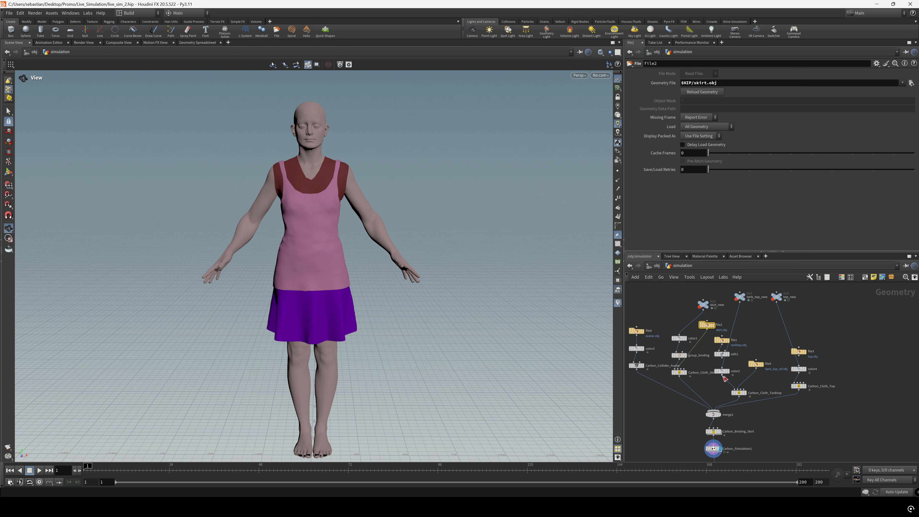
pyautogui.scroll(2, 749, 371)
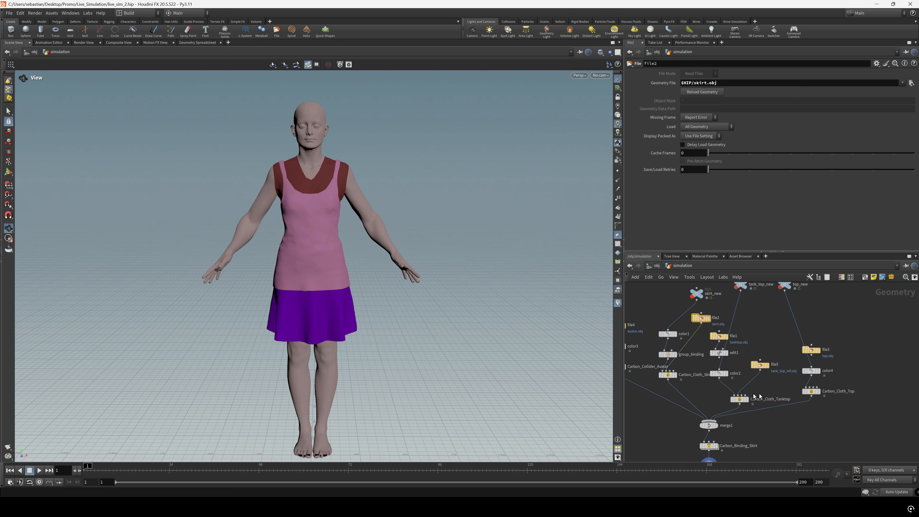
pyautogui.moveTo(884, 422); pyautogui.dragTo(816, 424, button='middle')
pyautogui.click(745, 359)
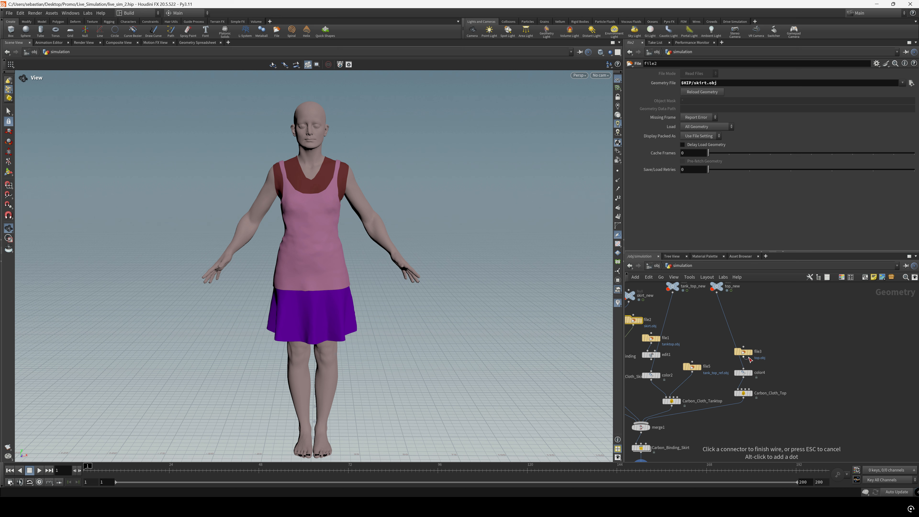
pyautogui.click(742, 392)
# Step: Set Carbon_Simulation1's lead simulation Duration to 0, reset the simulation, test-play it, and return to frame 1
pyautogui.moveTo(742, 391); pyautogui.dragTo(785, 329, button='middle')
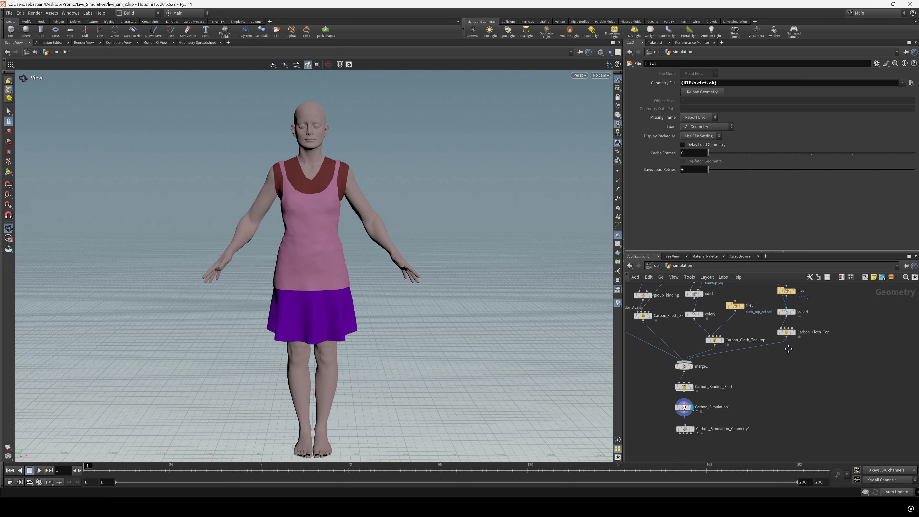
pyautogui.click(687, 410)
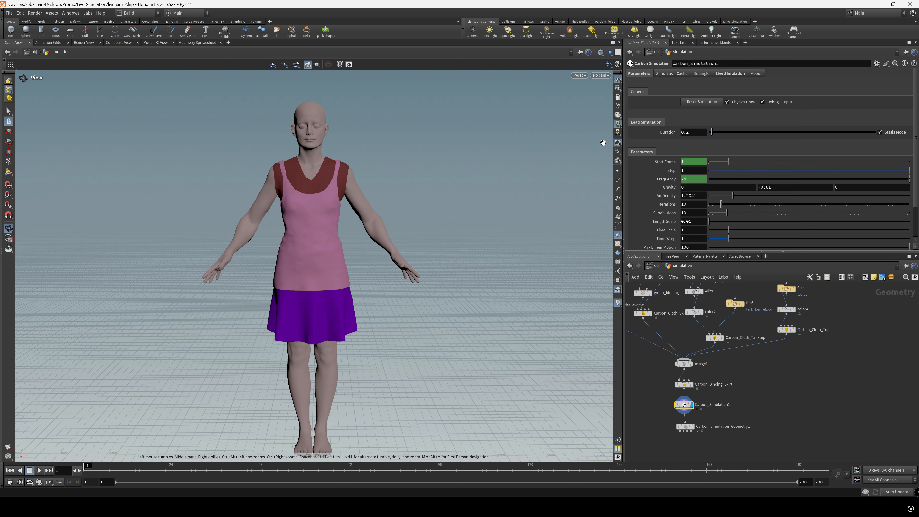
pyautogui.write('0')
pyautogui.press('Return')
pyautogui.click(703, 103)
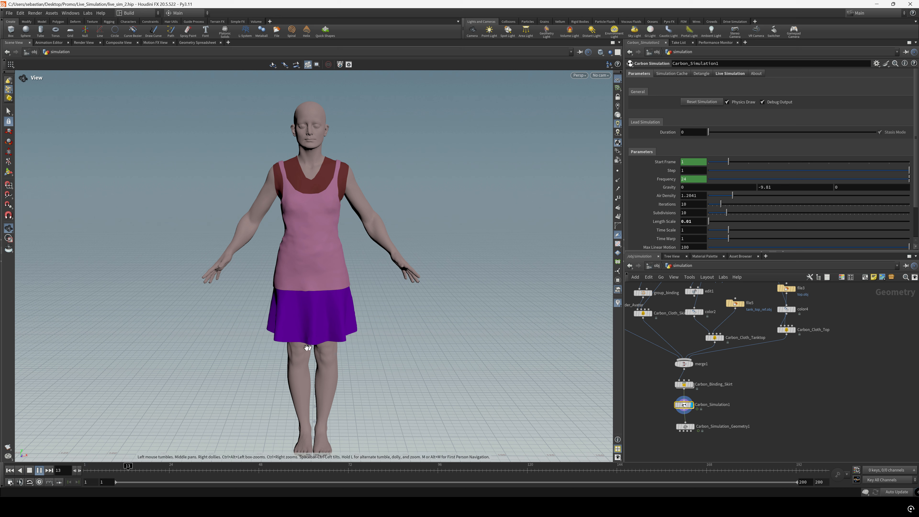
pyautogui.click(30, 471)
pyautogui.moveTo(111, 473); pyautogui.dragTo(3, 476)
# Step: Remove the wire between file2 and Carbon_Cloth_Skirt, play the simulation briefly, and return to frame 1
pyautogui.middleClick(684, 365)
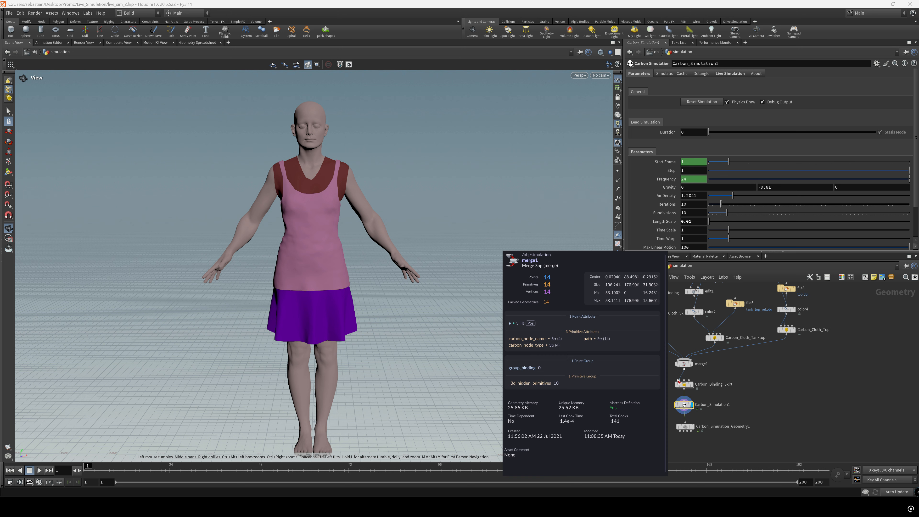
pyautogui.moveTo(734, 386); pyautogui.dragTo(767, 439, button='middle')
pyautogui.scroll(2, 707, 336)
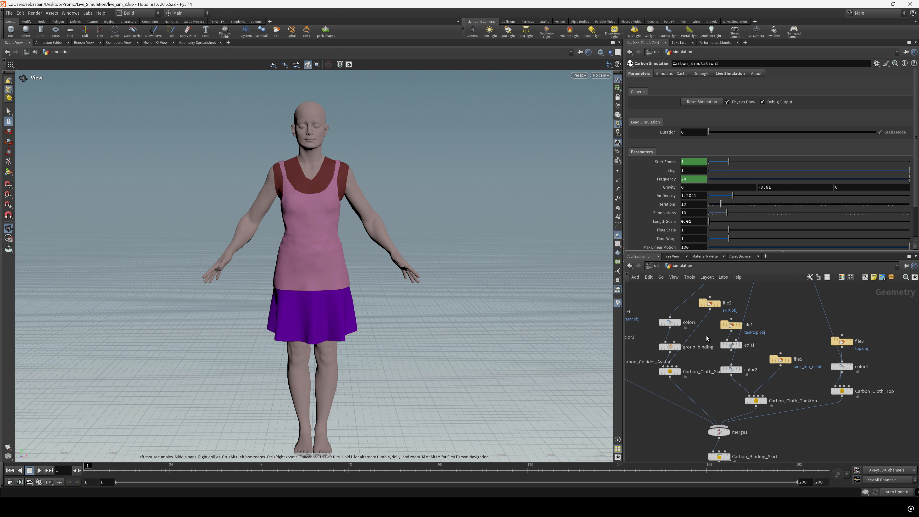
pyautogui.rightClick(697, 329)
pyautogui.click(710, 346)
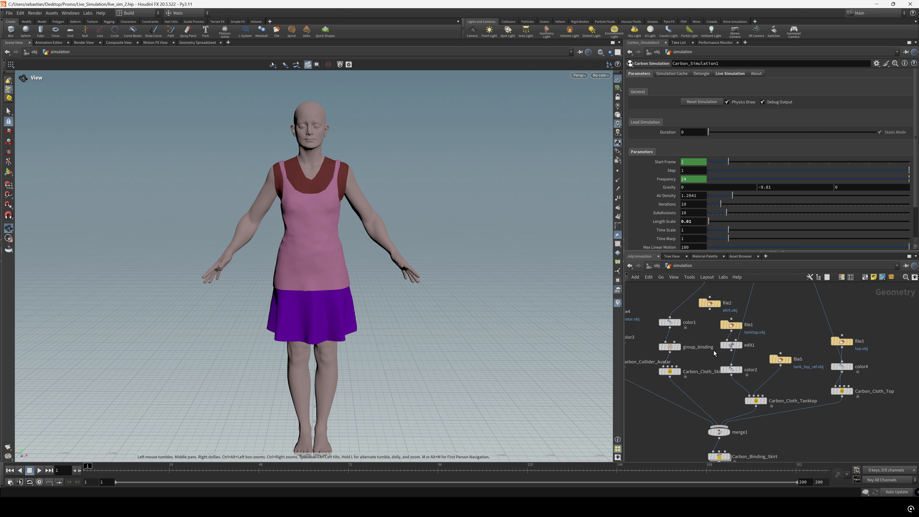
pyautogui.click(39, 470)
pyautogui.moveTo(102, 473); pyautogui.dragTo(81, 477)
# Step: Reconnect file2 to the reference geometry input of Carbon_Cloth_Skirt and play the simulation up to frame 9
pyautogui.click(710, 309)
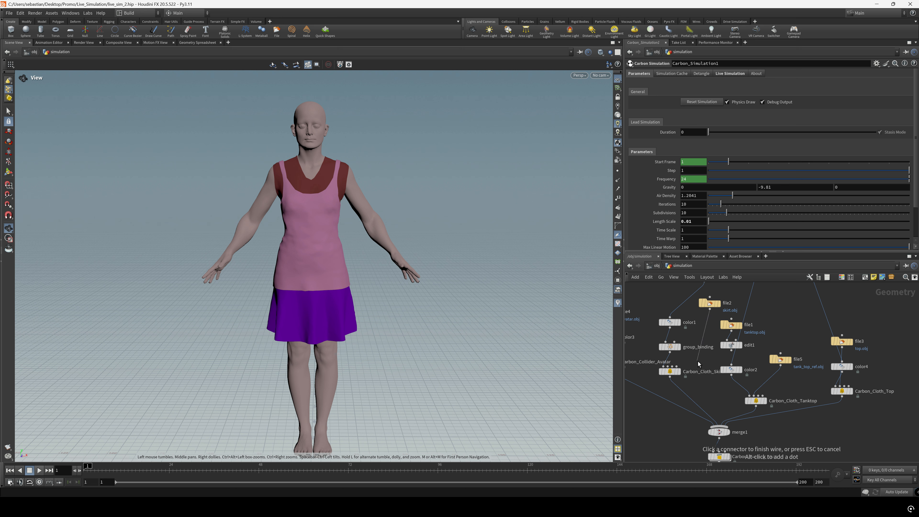
pyautogui.moveTo(698, 361); pyautogui.dragTo(703, 344, button='middle')
pyautogui.click(672, 350)
pyautogui.moveTo(673, 354); pyautogui.dragTo(673, 358)
pyautogui.moveTo(714, 290); pyautogui.dragTo(717, 301, button='middle')
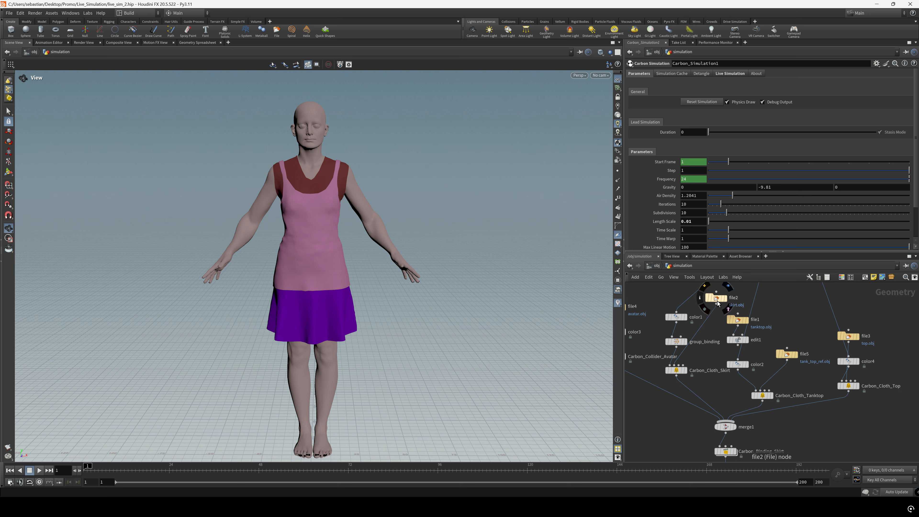
pyautogui.scroll(-3, 716, 301)
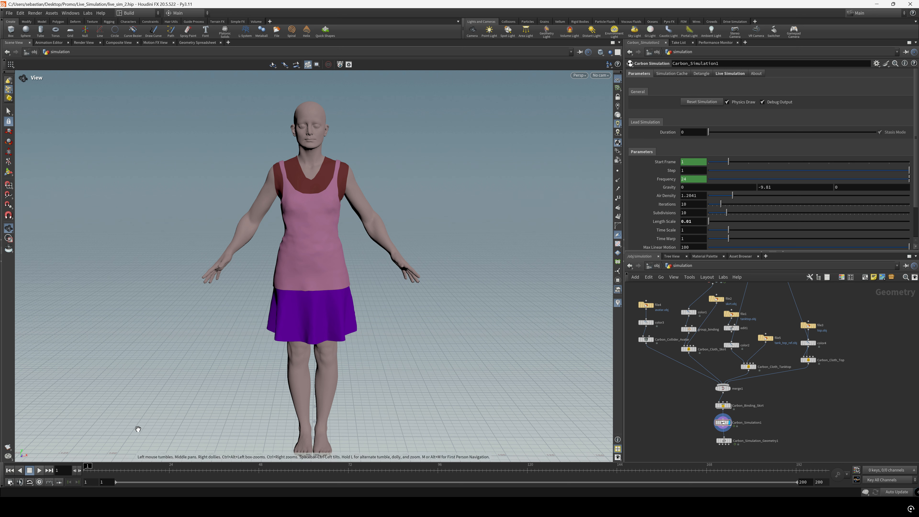
pyautogui.click(41, 470)
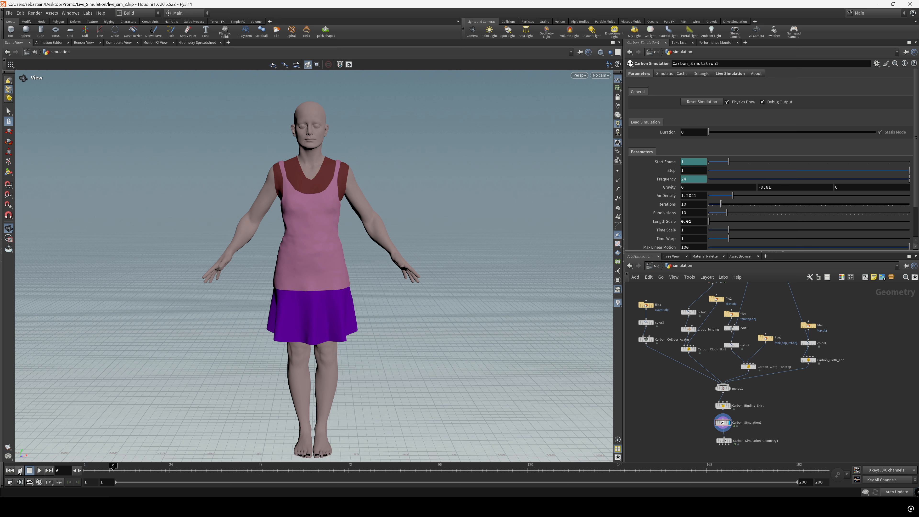